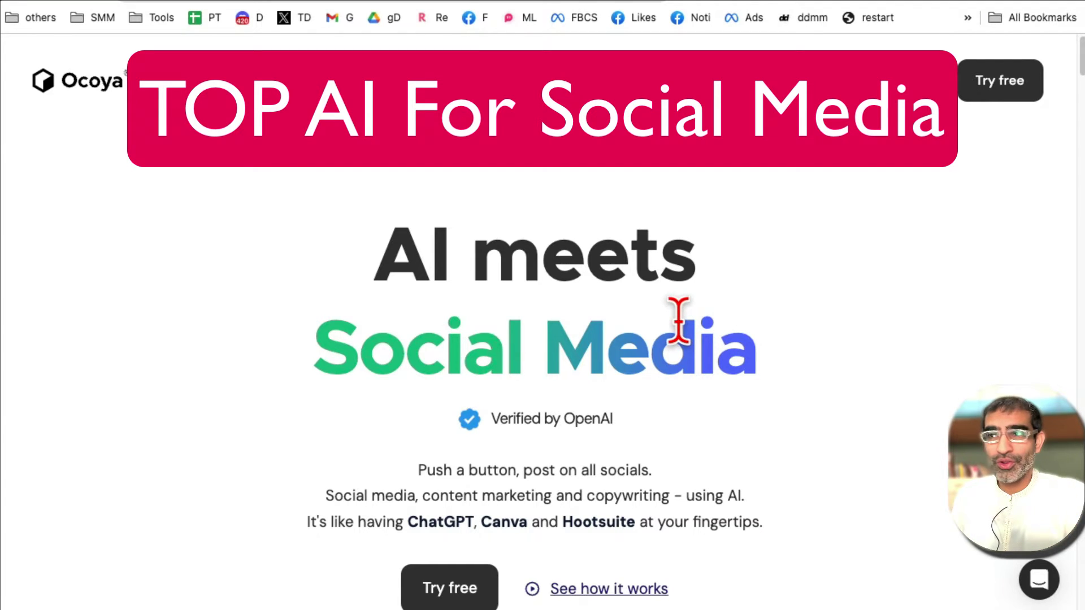
{"action": "scroll", "coordinate": [679, 332], "scroll_direction": "down", "scroll_amount": 5}
{"action": "scroll", "coordinate": [679, 343], "scroll_direction": "down", "scroll_amount": 5}
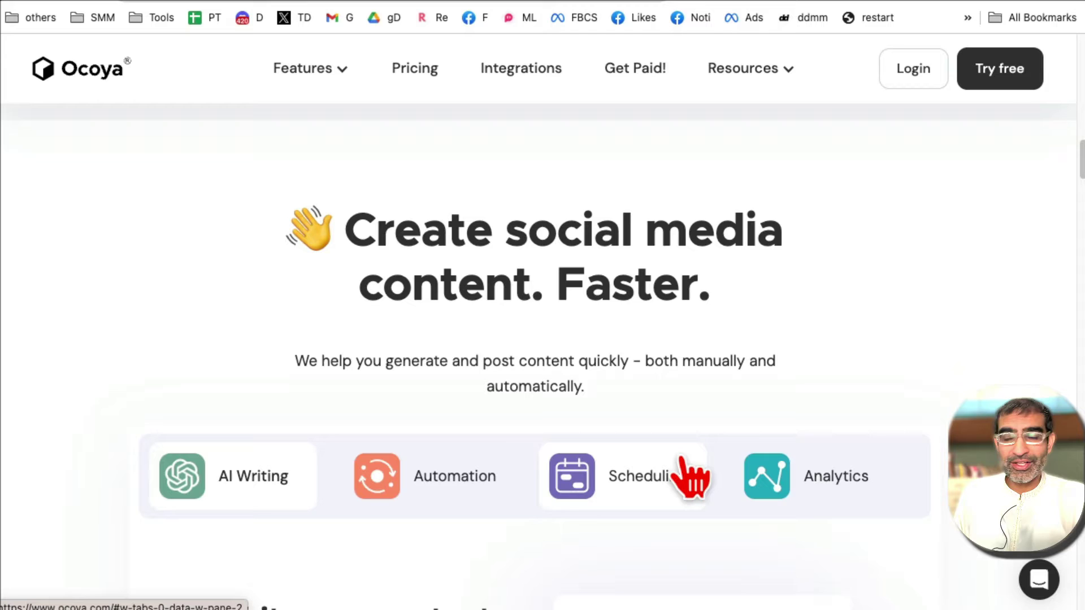
{"action": "scroll", "coordinate": [826, 475], "scroll_direction": "down", "scroll_amount": 2}
{"action": "scroll", "coordinate": [831, 475], "scroll_direction": "down", "scroll_amount": 3}
{"action": "scroll", "coordinate": [831, 479], "scroll_direction": "down", "scroll_amount": 4}
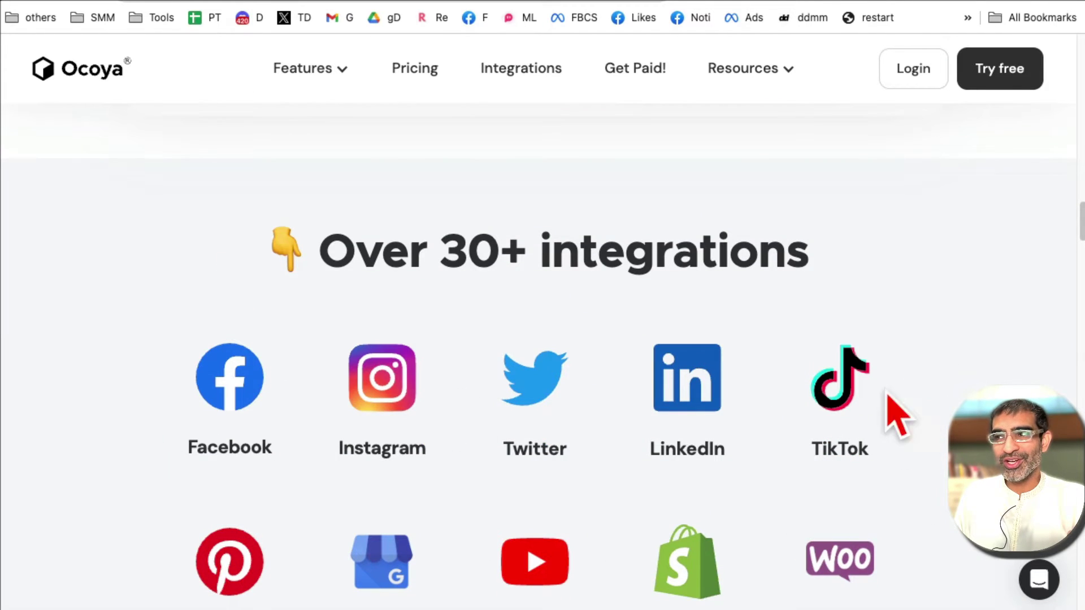
{"action": "scroll", "coordinate": [619, 322], "scroll_direction": "up", "scroll_amount": 10}
{"action": "scroll", "coordinate": [340, 195], "scroll_direction": "up", "scroll_amount": 2}
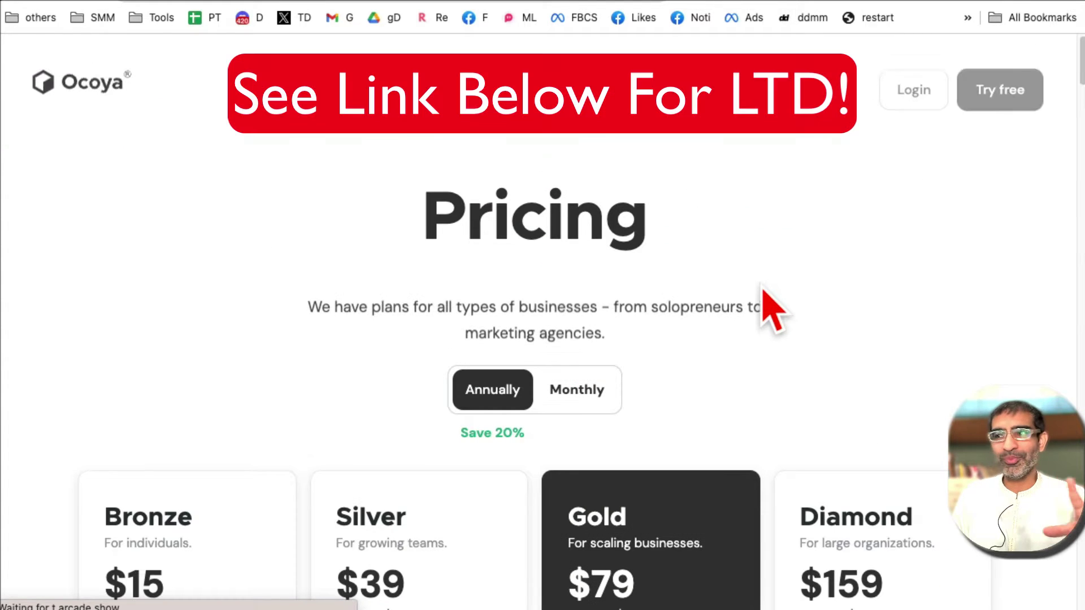
{"action": "scroll", "coordinate": [771, 309], "scroll_direction": "down", "scroll_amount": 5}
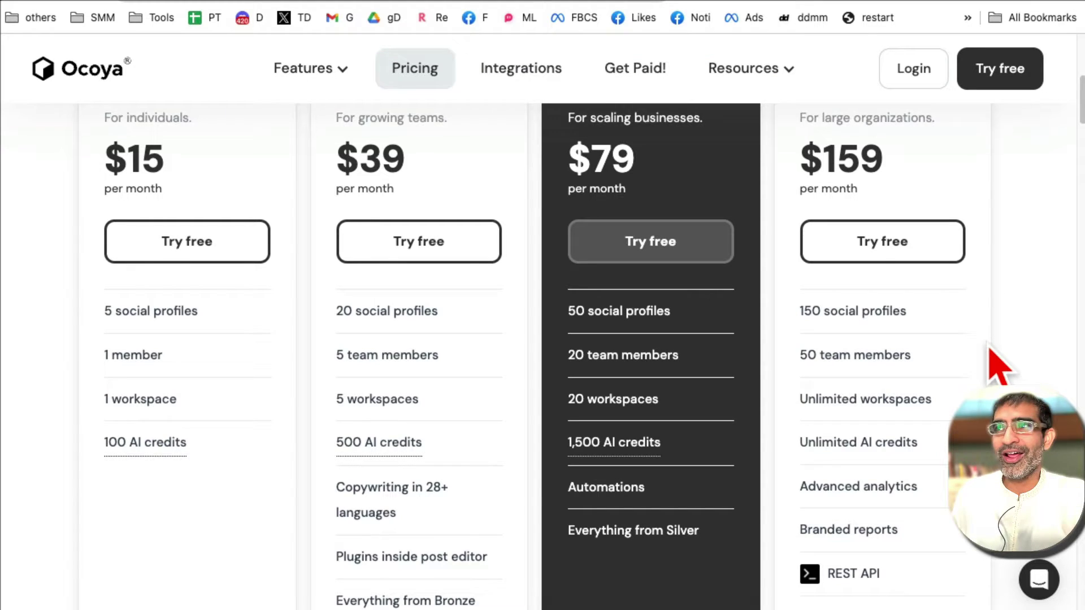
{"action": "scroll", "coordinate": [1000, 365], "scroll_direction": "up", "scroll_amount": 5}
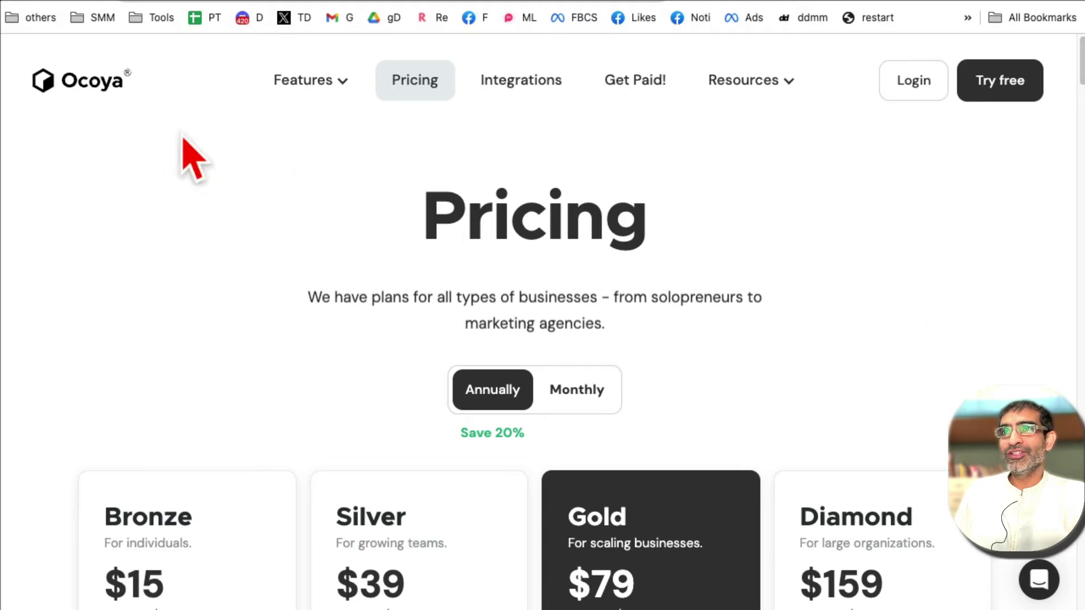
Step: Log in to the Ocoya workspace and collapse the Planner section in the sidebar
{"action": "left_click", "coordinate": [920, 92]}
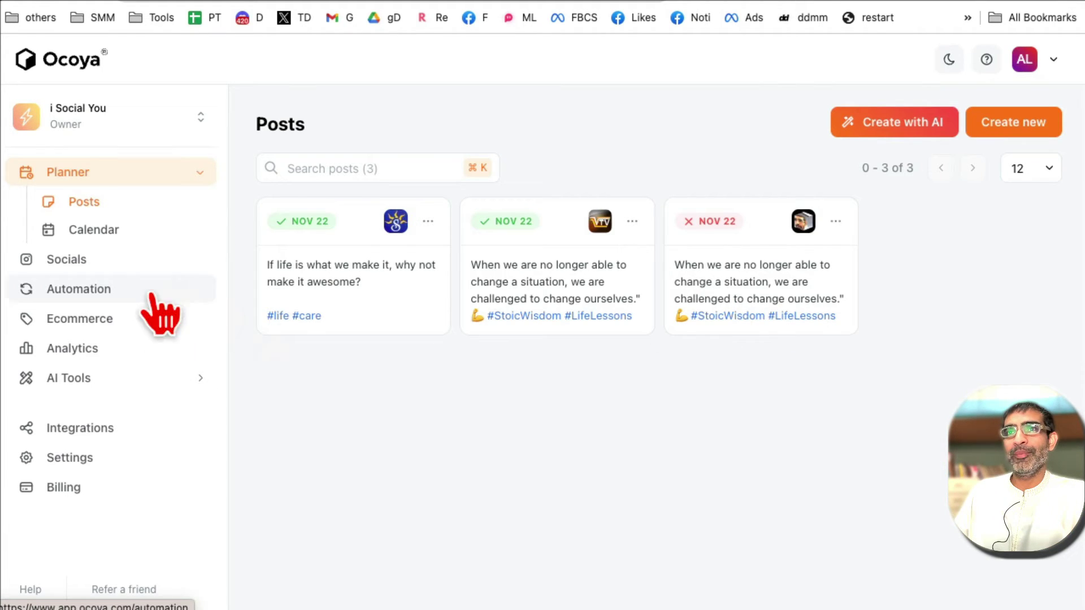
{"action": "left_click", "coordinate": [155, 180]}
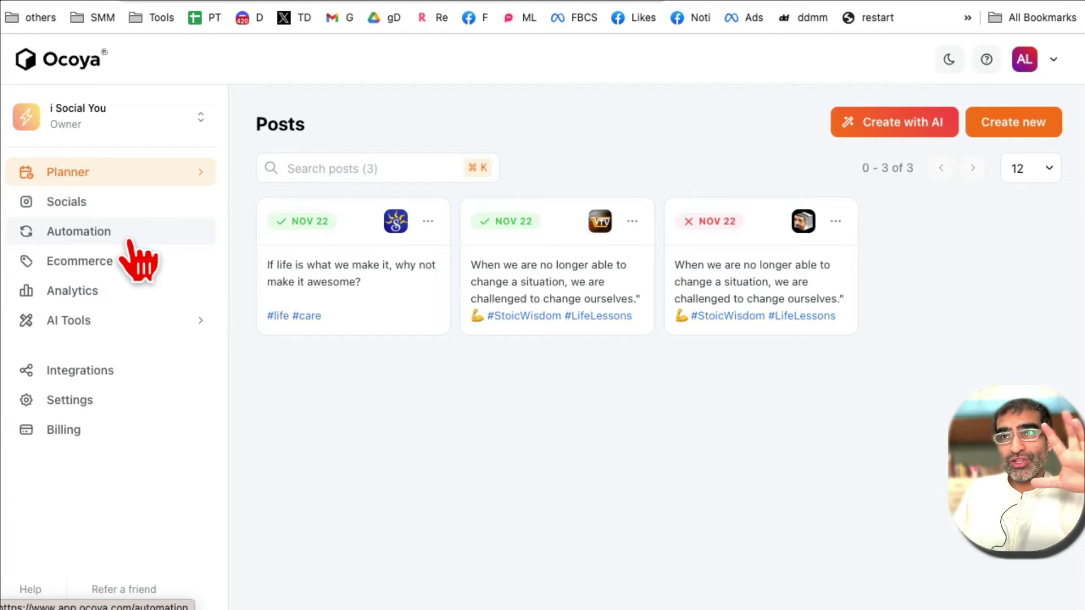
Step: Open Socials, highlight the '6 profiles' count, and expand the Planner section
{"action": "left_click", "coordinate": [60, 208]}
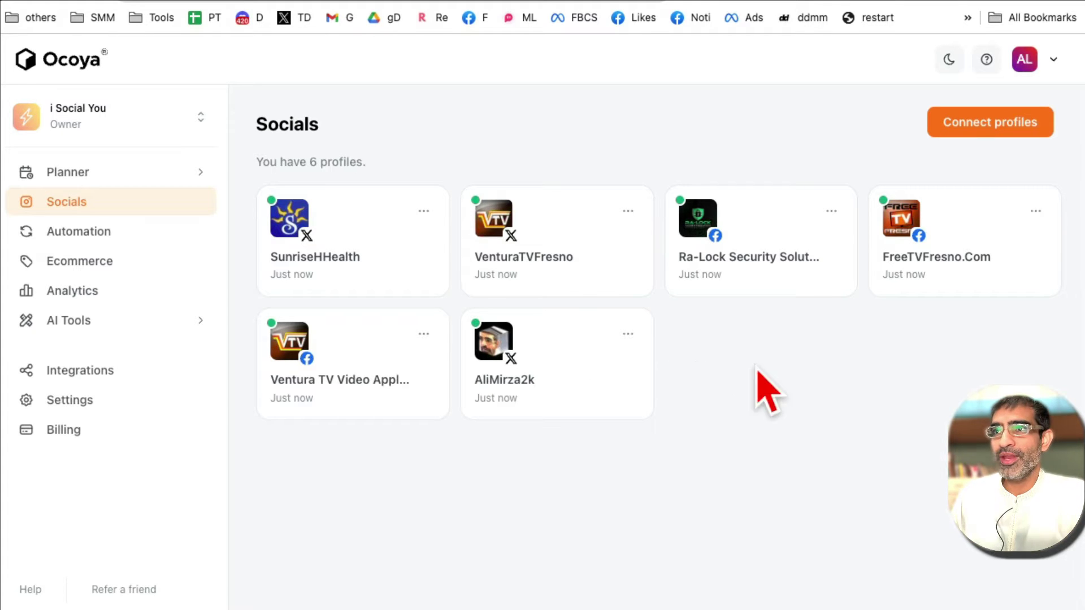
{"action": "left_click_drag", "start_coordinate": [311, 161], "coordinate": [500, 174]}
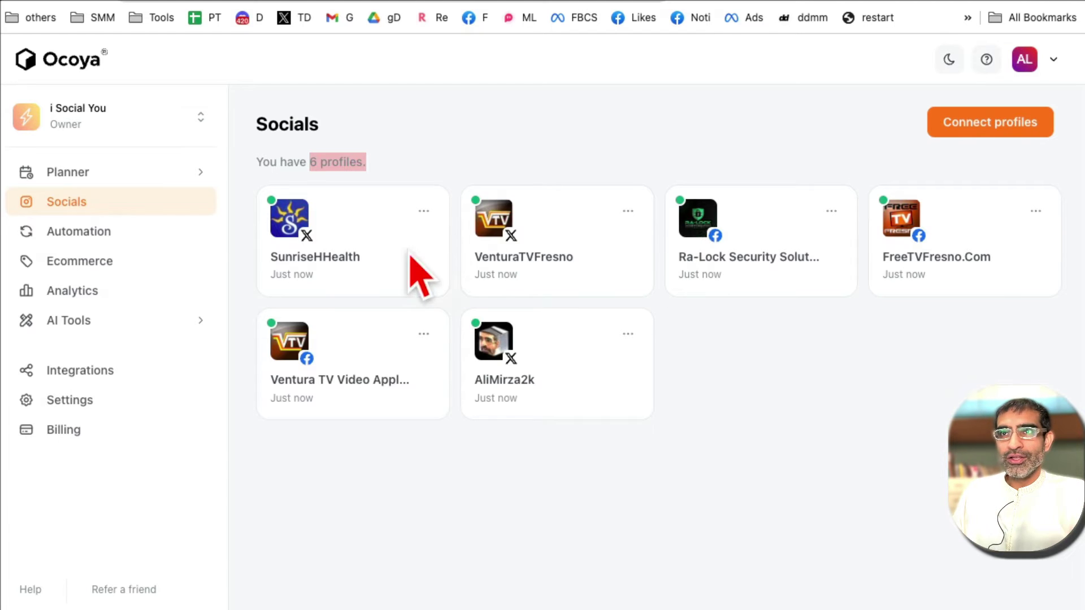
{"action": "left_click", "coordinate": [132, 178]}
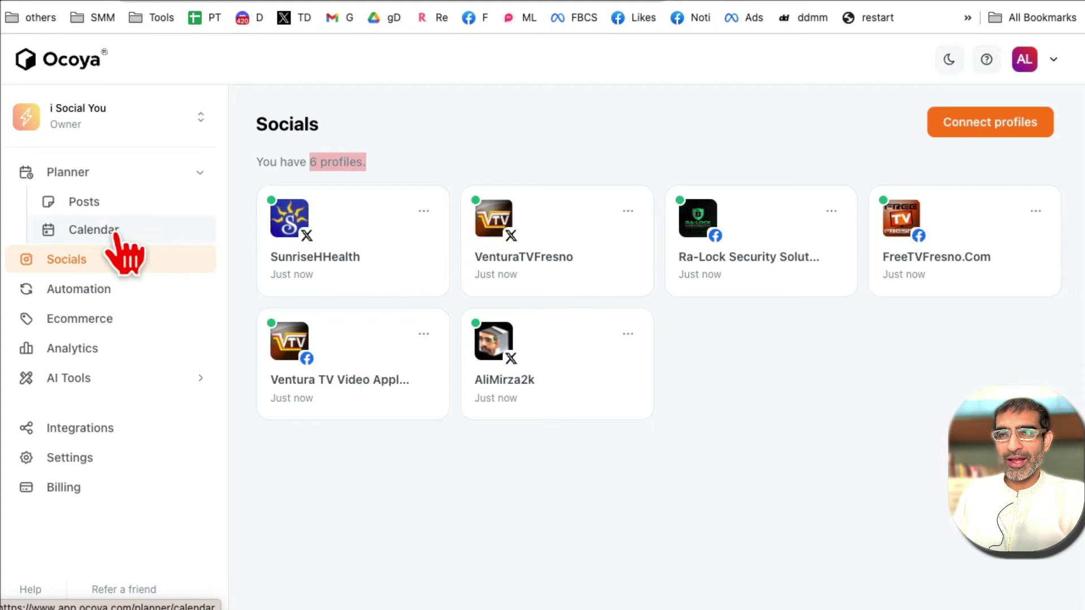
Step: View the week in Calendar, then switch to the Posts list of three Nov 22 posts
{"action": "left_click", "coordinate": [96, 236]}
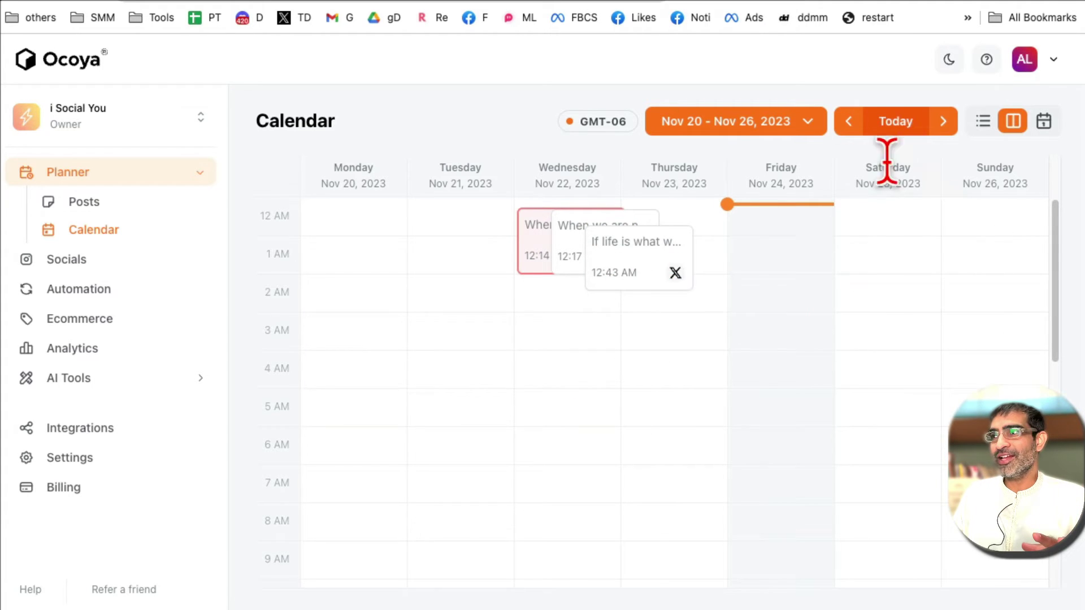
{"action": "left_click", "coordinate": [151, 207]}
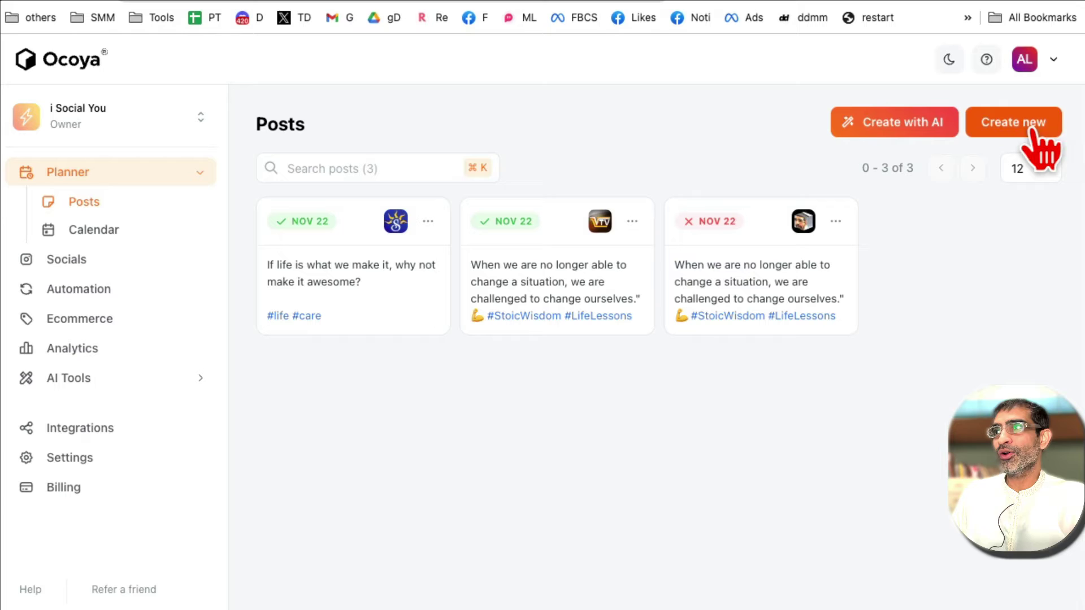
Step: Start a new post and try out the social profile selector
{"action": "left_click", "coordinate": [1014, 123]}
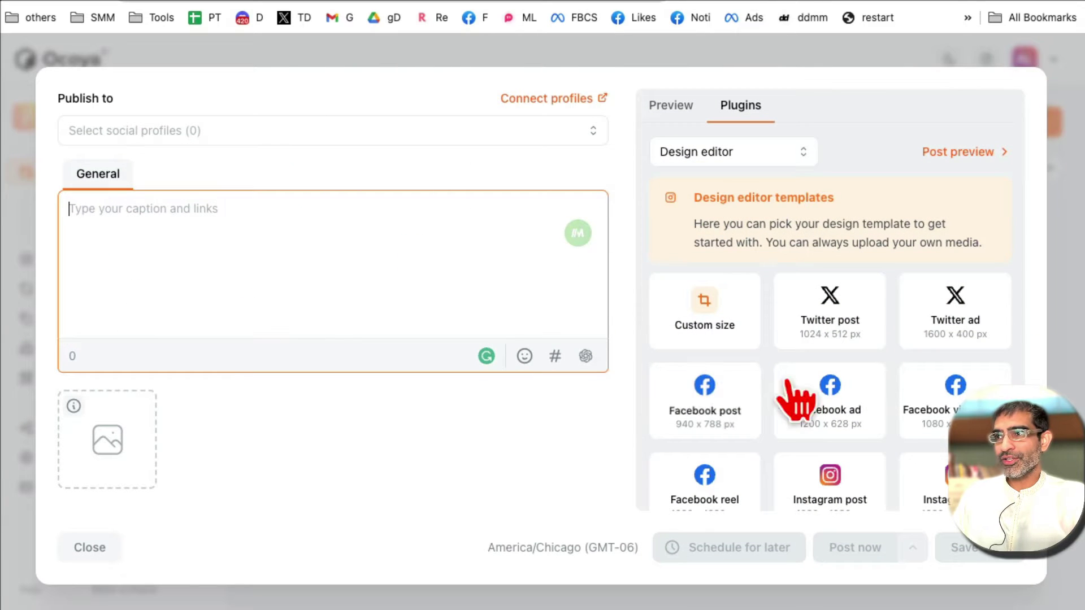
{"action": "scroll", "coordinate": [867, 382], "scroll_direction": "down", "scroll_amount": 3}
{"action": "scroll", "coordinate": [867, 383], "scroll_direction": "up", "scroll_amount": 3}
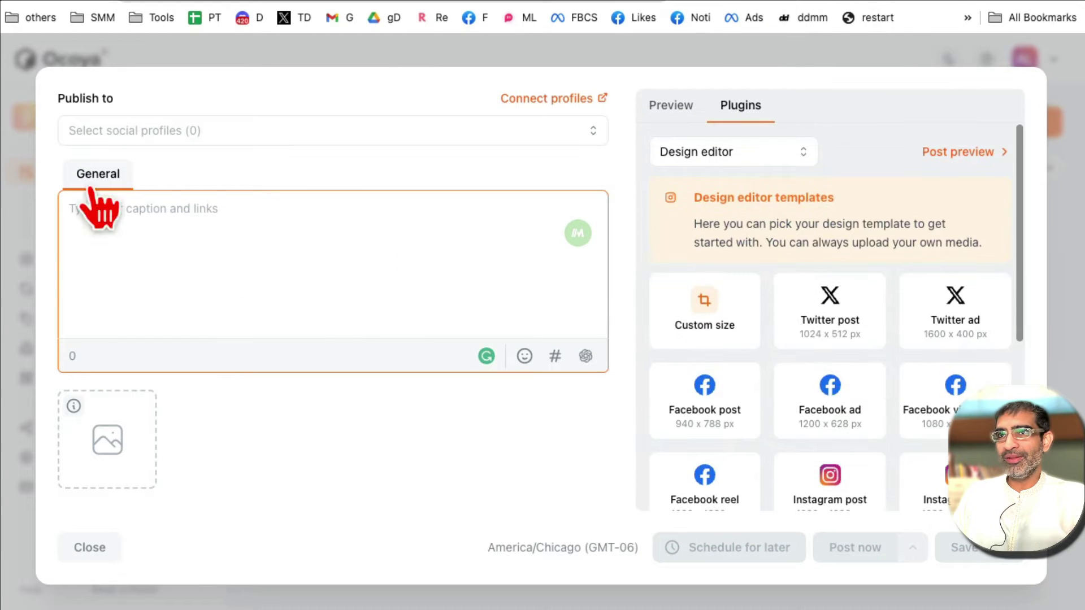
{"action": "left_click", "coordinate": [146, 132]}
{"action": "left_click", "coordinate": [593, 133]}
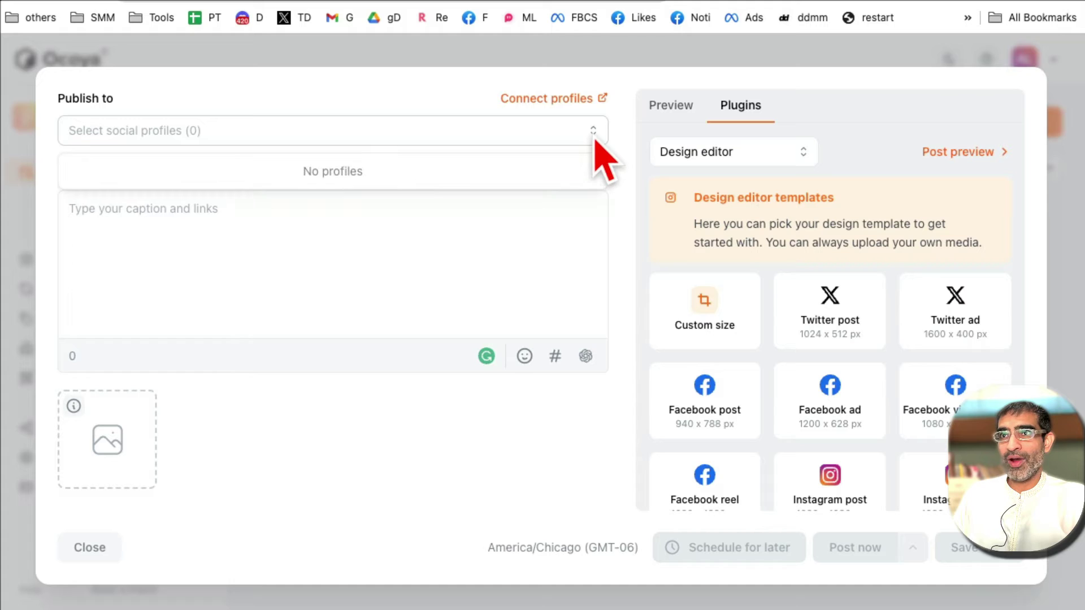
{"action": "left_click", "coordinate": [592, 133]}
Step: Caption the post 'do you know your why ?', target VenturaTVFresno, and cancel attaching media
{"action": "left_click", "coordinate": [274, 255]}
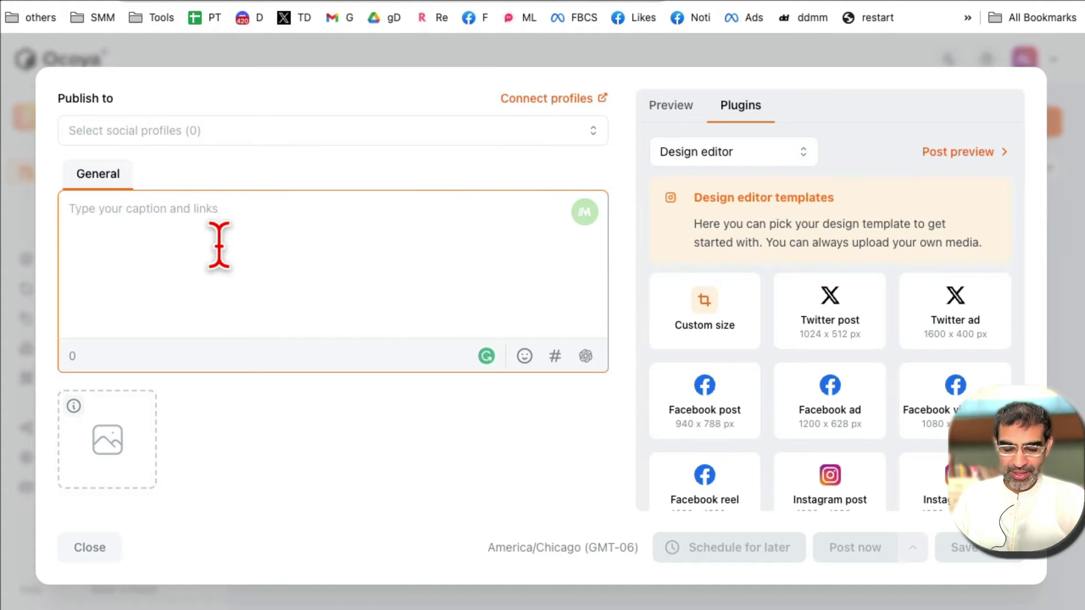
{"action": "type", "text": "do you know your why"}
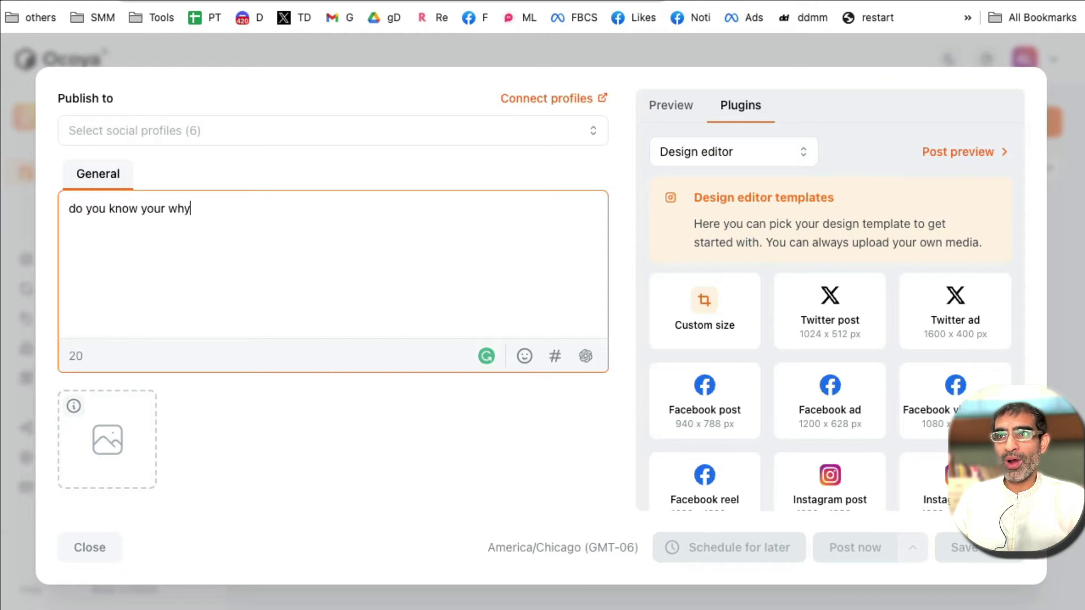
{"action": "left_click", "coordinate": [226, 129]}
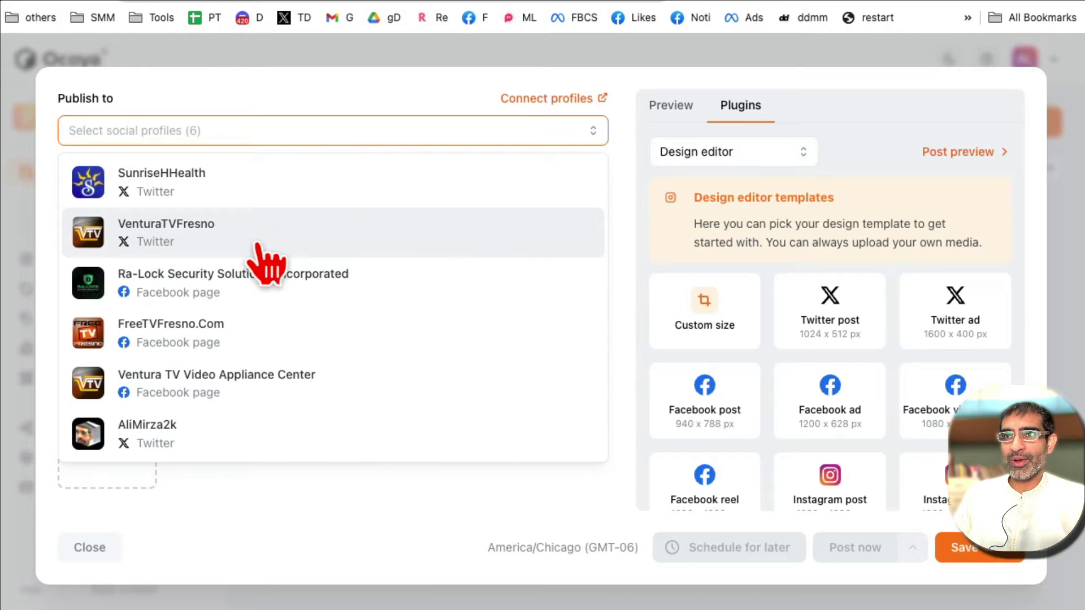
{"action": "left_click", "coordinate": [255, 242]}
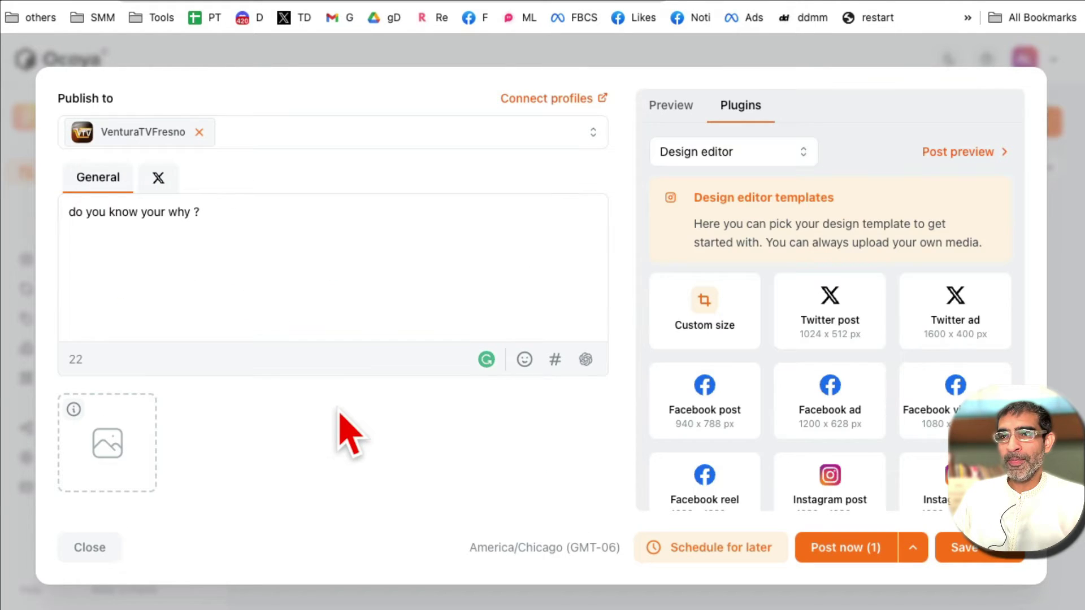
{"action": "left_click", "coordinate": [131, 441]}
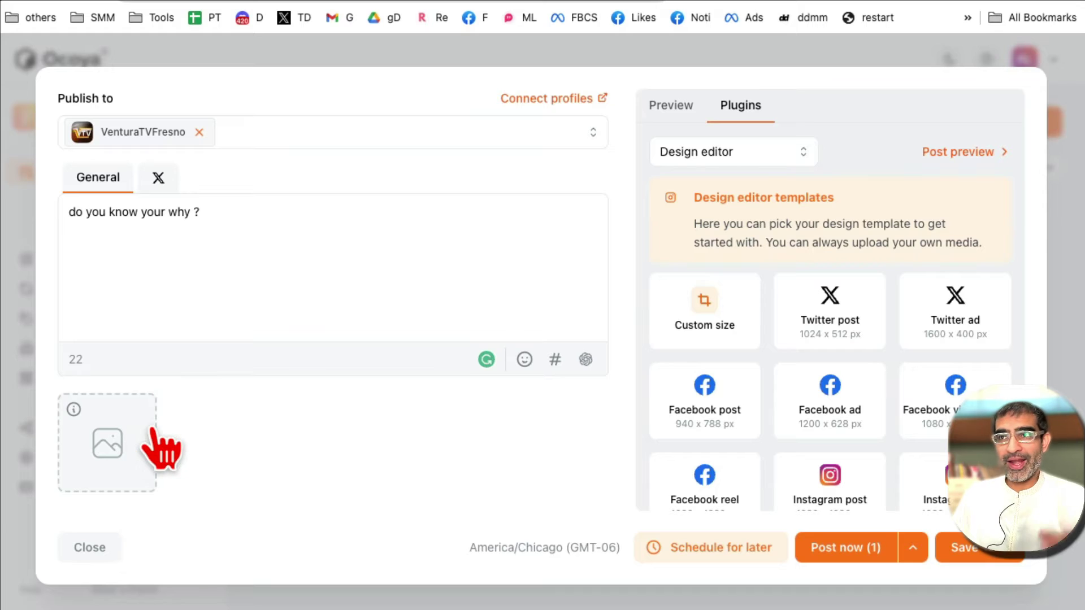
{"action": "left_click", "coordinate": [1049, 563]}
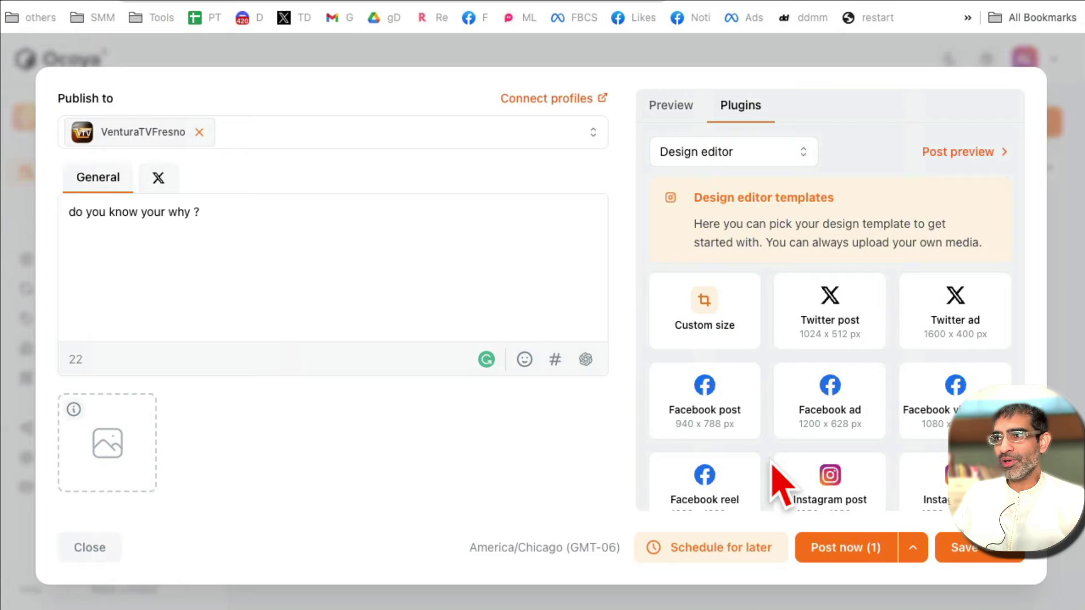
{"action": "scroll", "coordinate": [958, 382], "scroll_direction": "down", "scroll_amount": 2}
{"action": "scroll", "coordinate": [763, 339], "scroll_direction": "up", "scroll_amount": 2}
{"action": "scroll", "coordinate": [719, 327], "scroll_direction": "up", "scroll_amount": 1}
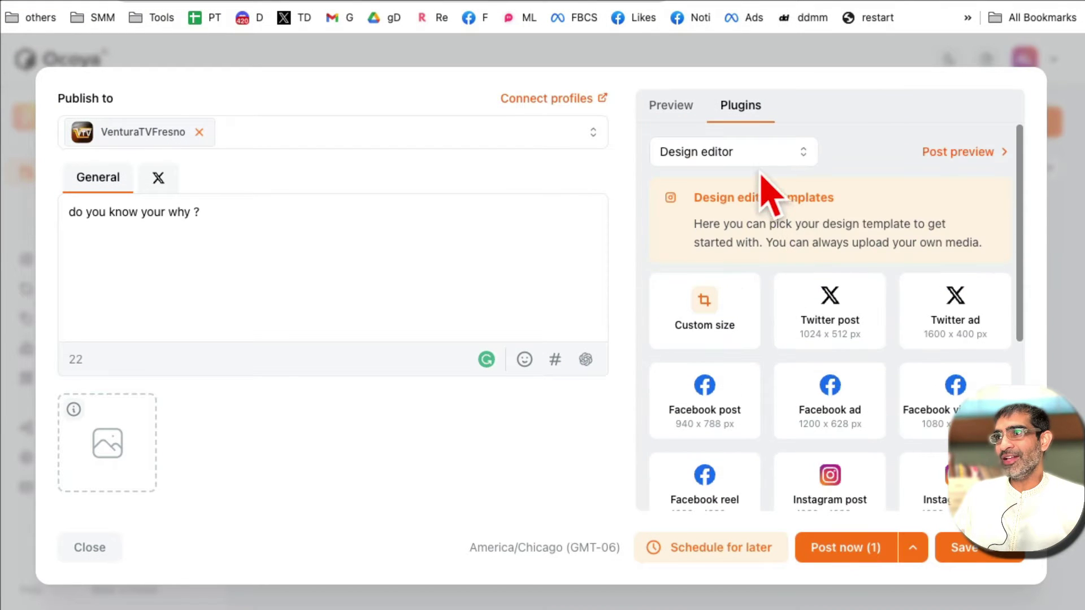
Step: Glance at the Plugins list, then close the draft post without publishing
{"action": "left_click", "coordinate": [766, 161]}
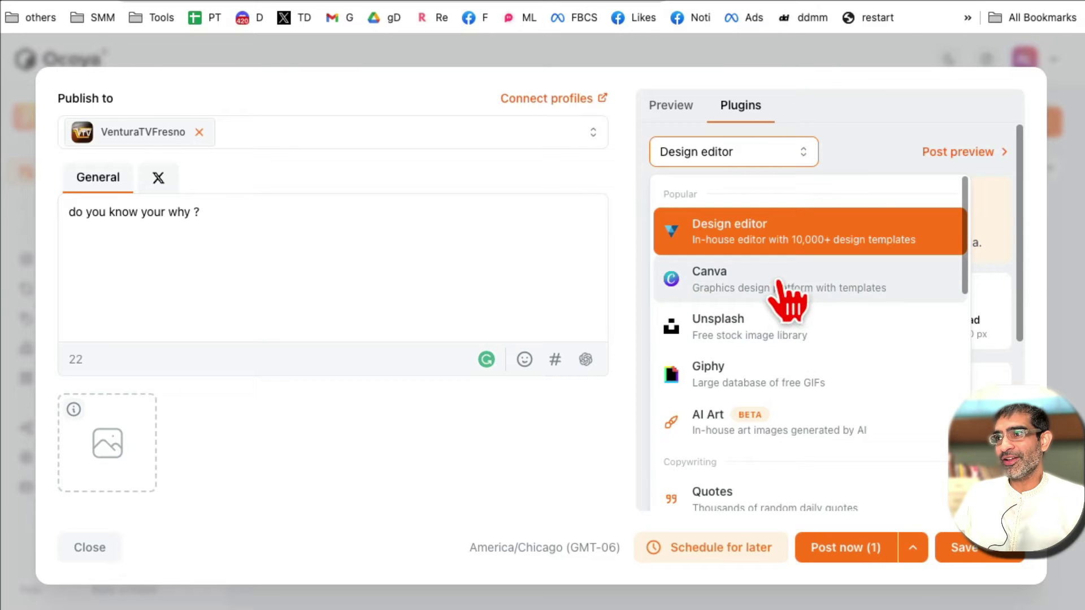
{"action": "left_click", "coordinate": [865, 154]}
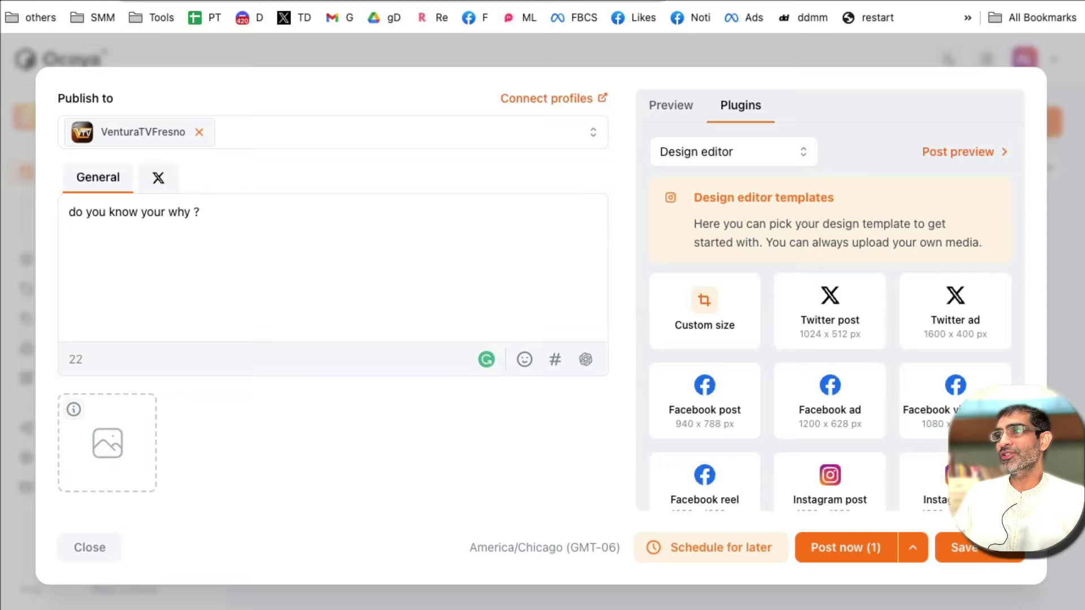
{"action": "scroll", "coordinate": [978, 235], "scroll_direction": "down", "scroll_amount": 1}
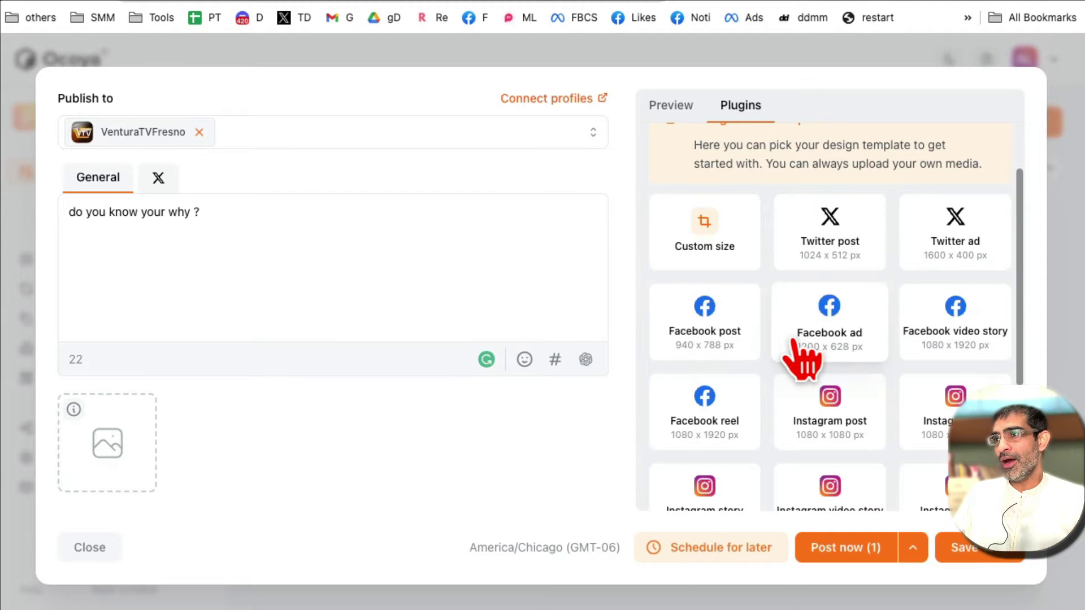
{"action": "scroll", "coordinate": [801, 360], "scroll_direction": "down", "scroll_amount": 1}
{"action": "scroll", "coordinate": [877, 252], "scroll_direction": "up", "scroll_amount": 2}
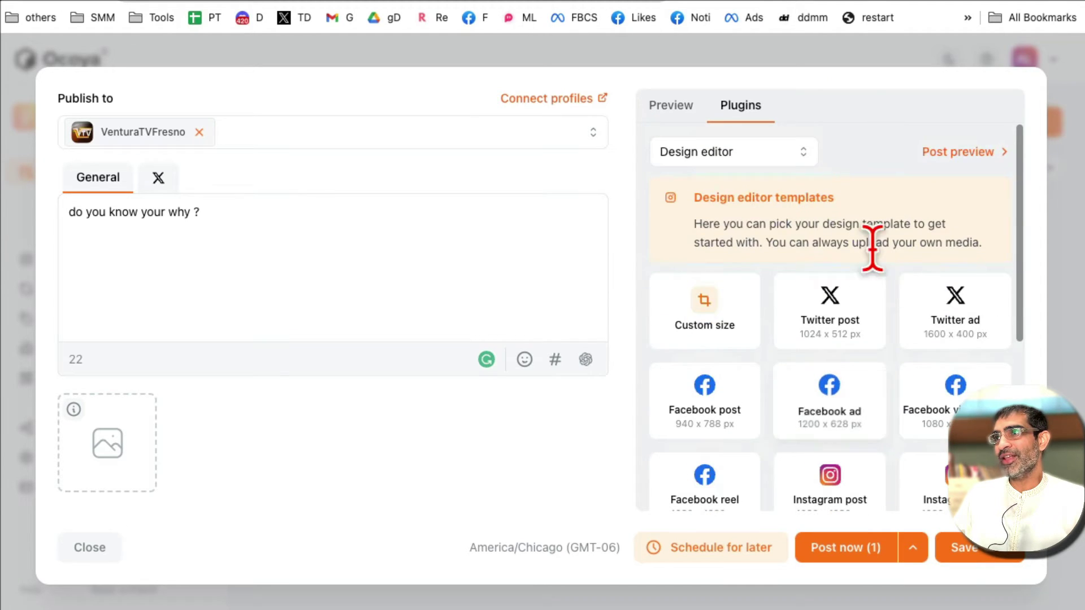
{"action": "scroll", "coordinate": [843, 340], "scroll_direction": "down", "scroll_amount": 1}
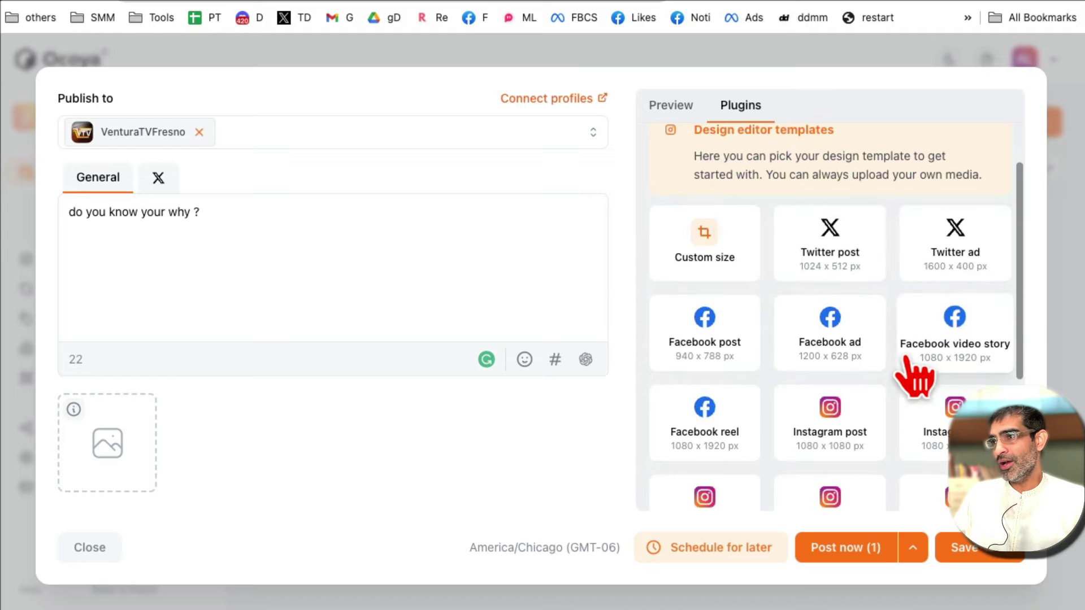
{"action": "scroll", "coordinate": [848, 373], "scroll_direction": "down", "scroll_amount": 1}
{"action": "scroll", "coordinate": [844, 399], "scroll_direction": "down", "scroll_amount": 1}
{"action": "scroll", "coordinate": [813, 390], "scroll_direction": "down", "scroll_amount": 1}
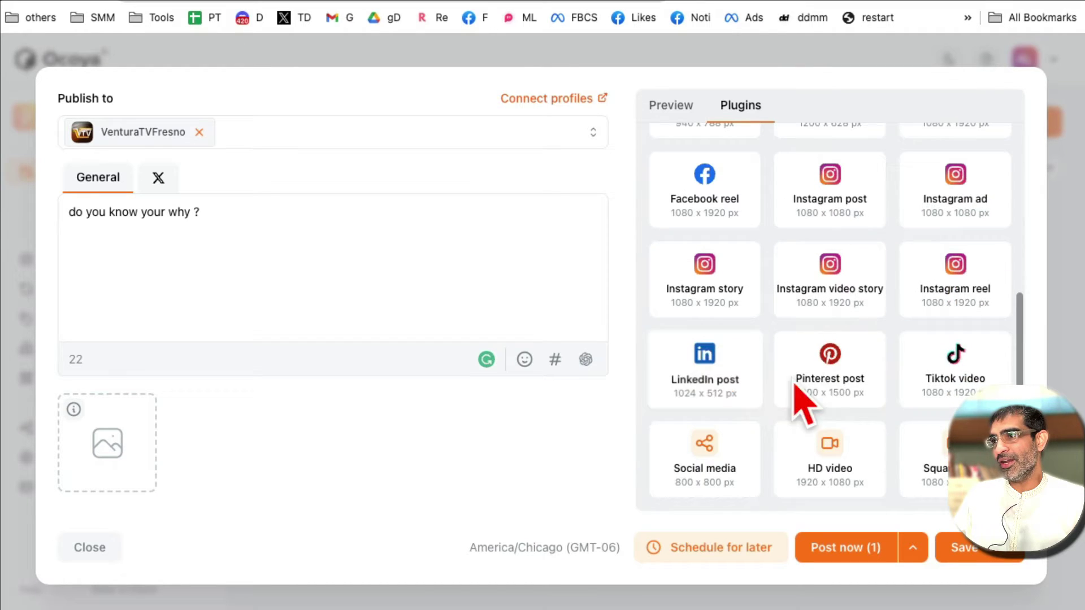
{"action": "scroll", "coordinate": [823, 403], "scroll_direction": "up", "scroll_amount": 2}
{"action": "scroll", "coordinate": [844, 407], "scroll_direction": "up", "scroll_amount": 1}
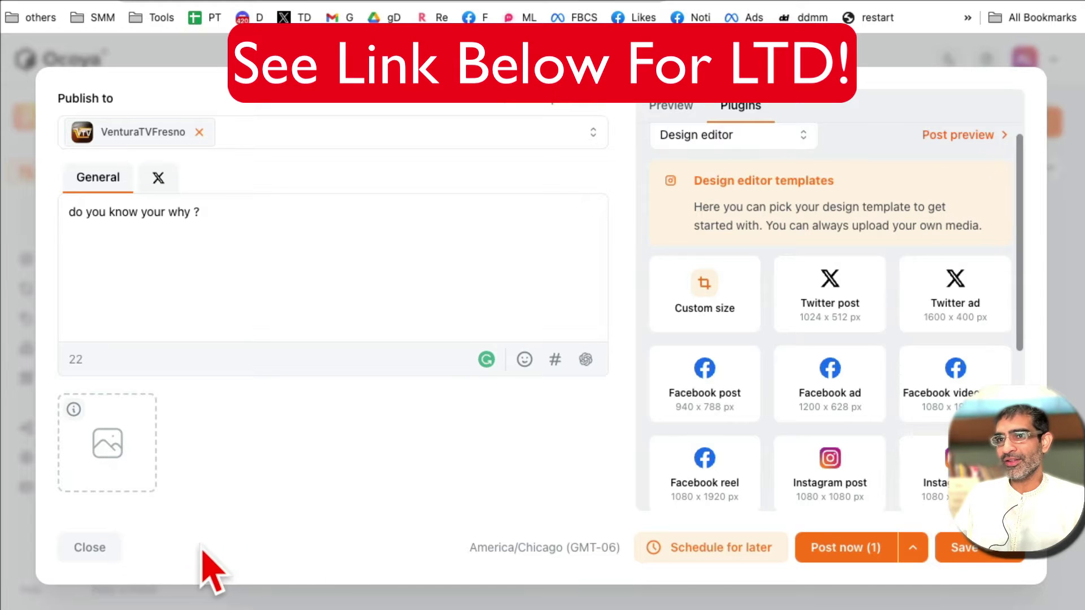
{"action": "left_click", "coordinate": [101, 551]}
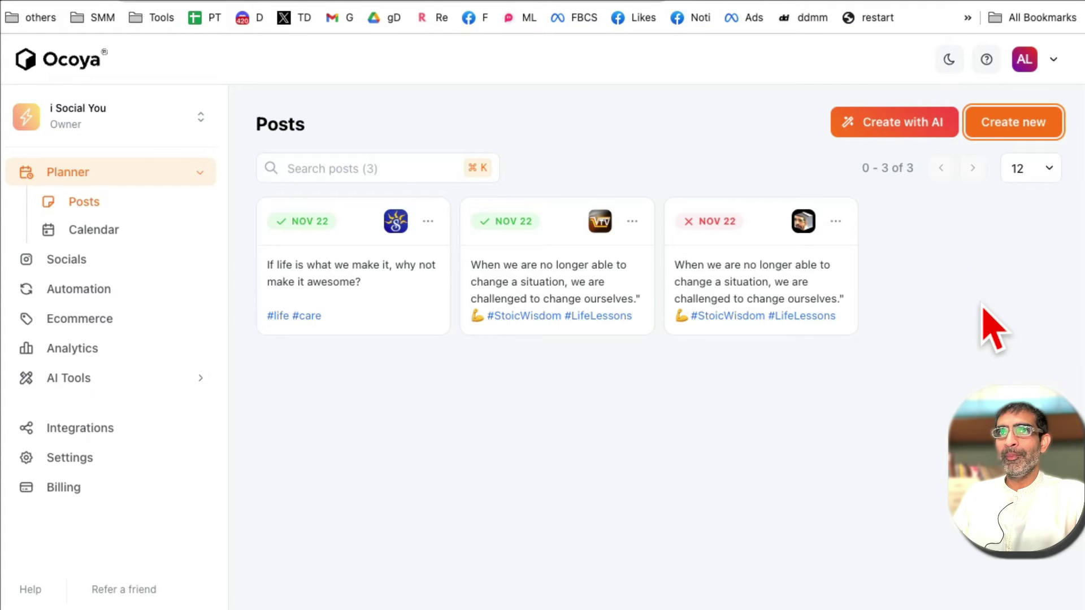
Step: Open Create with AI from Posts to show the AI-generated elder care and TV posts
{"action": "left_click", "coordinate": [882, 132]}
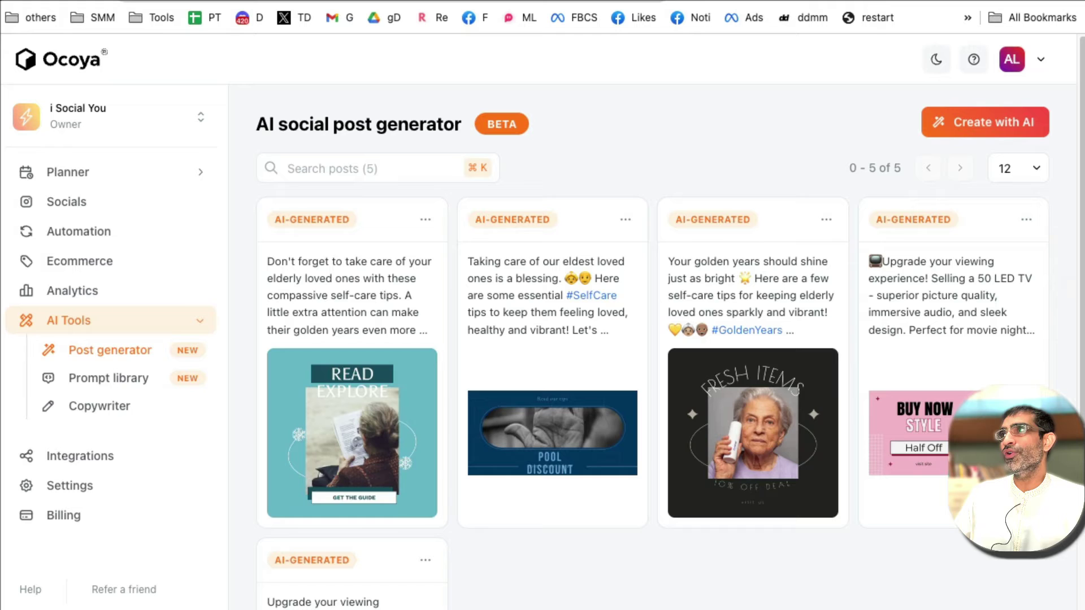
{"action": "left_click", "coordinate": [977, 151]}
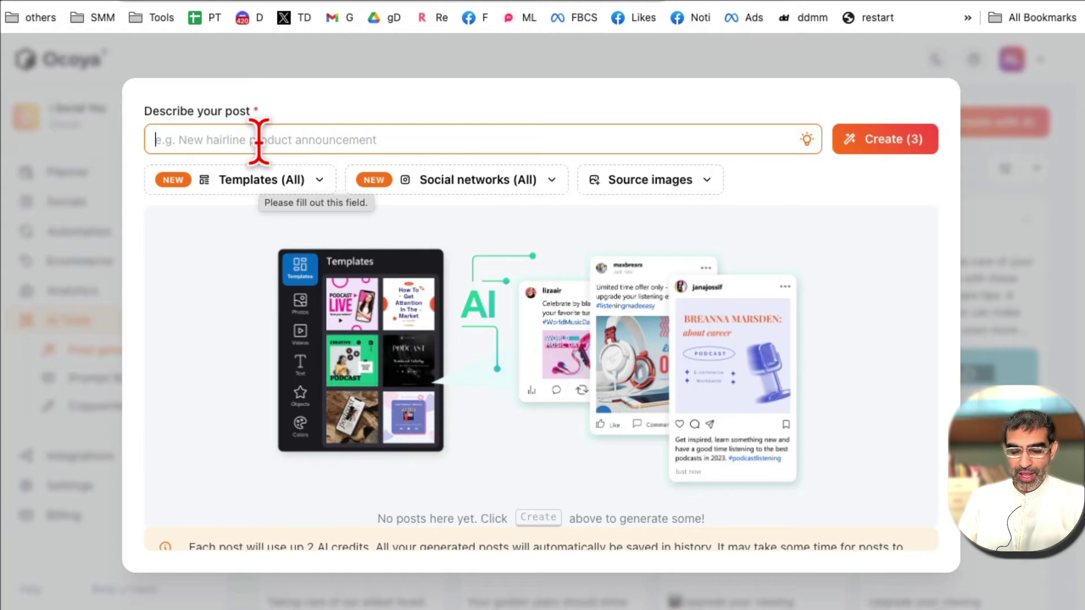
{"action": "type", "text": "blak friday sale"}
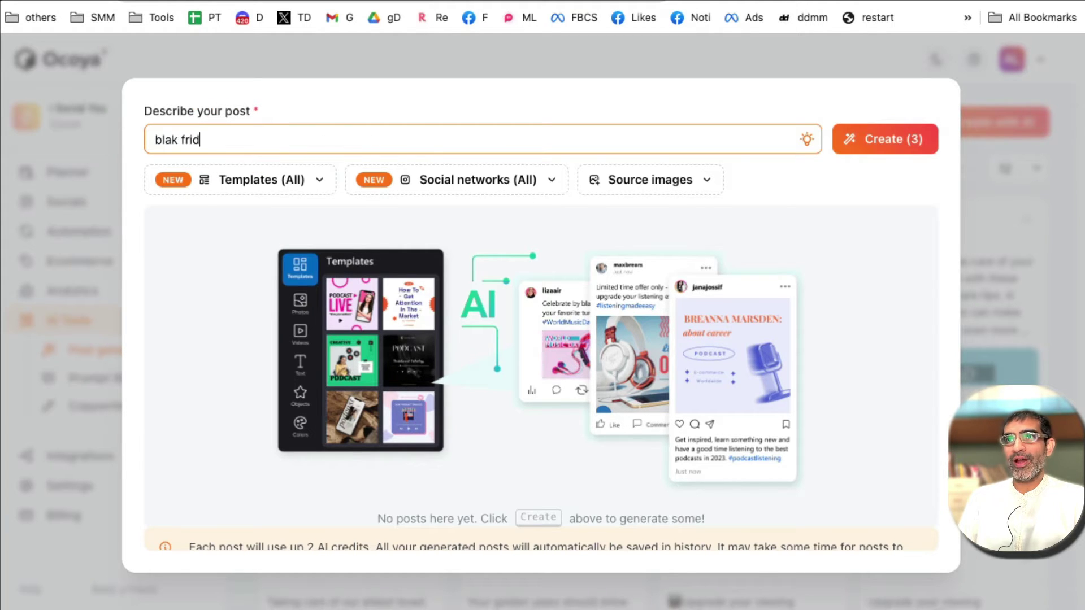
{"action": "left_click", "coordinate": [229, 180]}
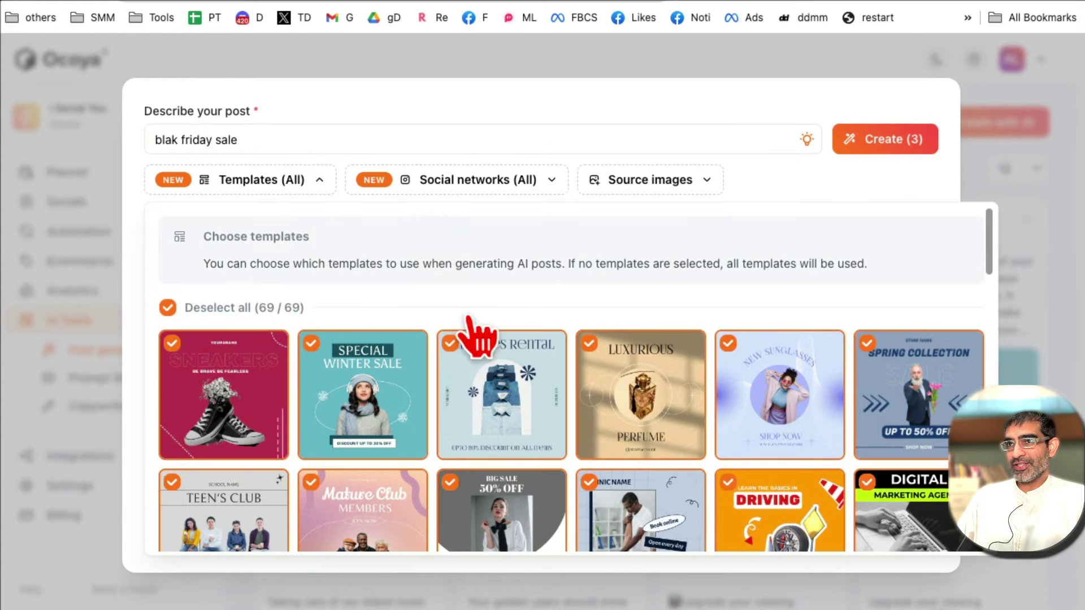
{"action": "left_click", "coordinate": [448, 182]}
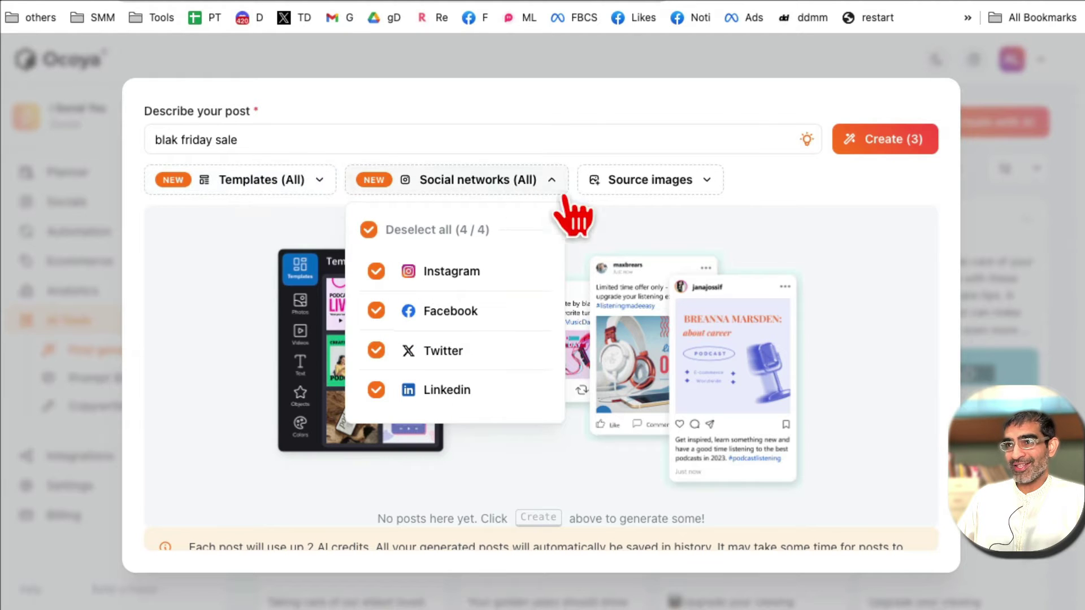
{"action": "left_click", "coordinate": [670, 184]}
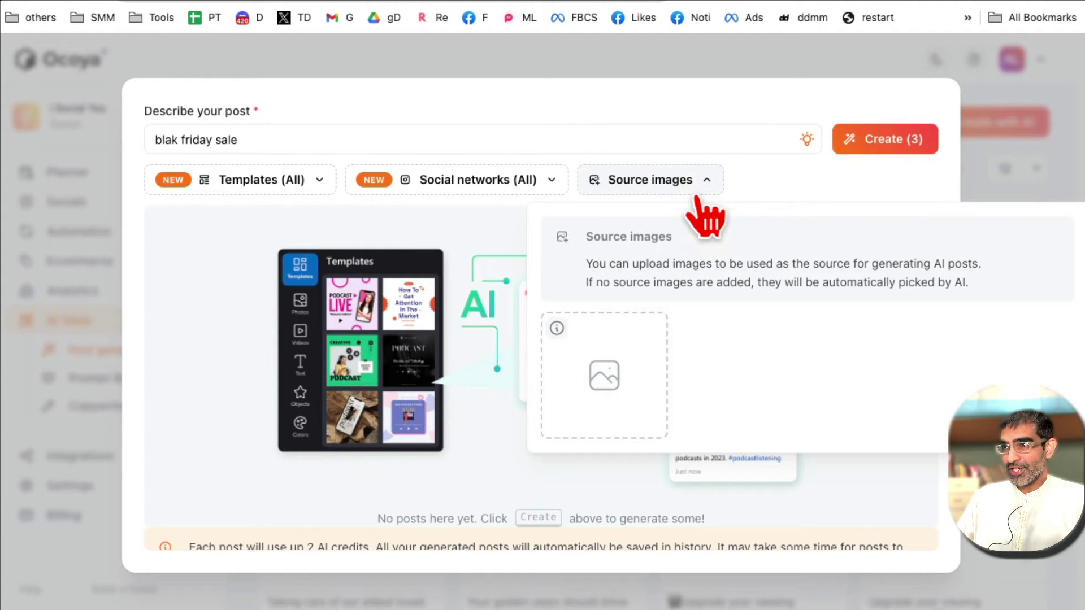
{"action": "left_click", "coordinate": [695, 131]}
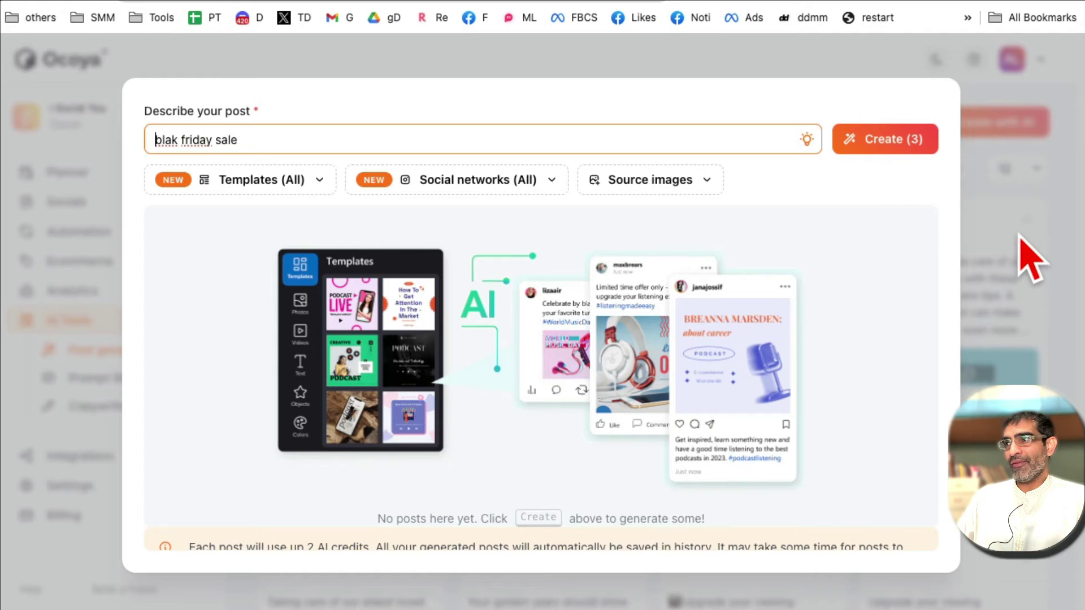
{"action": "left_click", "coordinate": [1027, 254]}
{"action": "scroll", "coordinate": [874, 286], "scroll_direction": "down", "scroll_amount": 3}
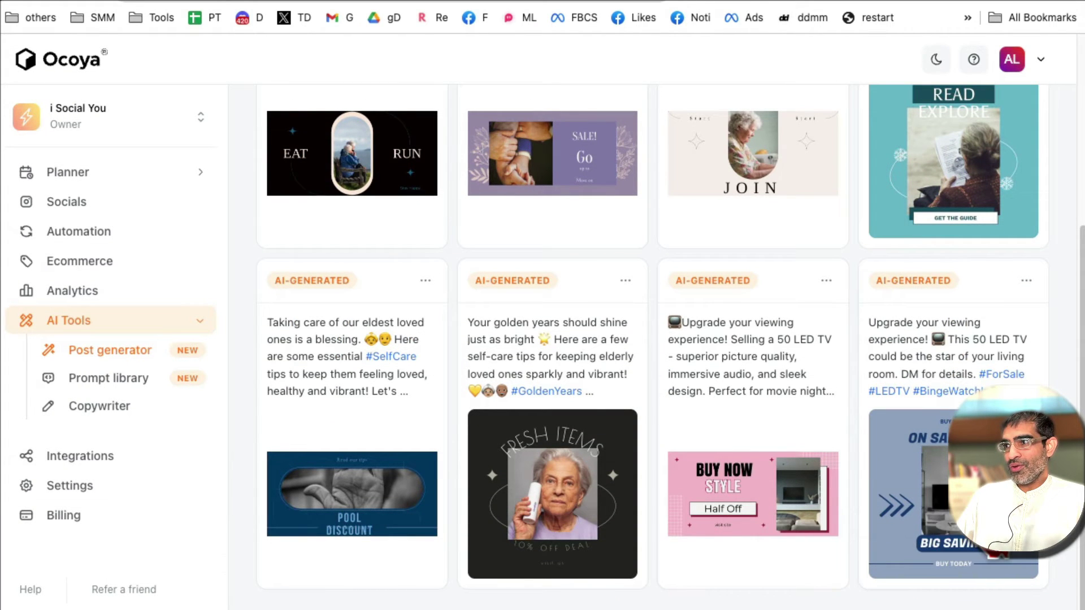
{"action": "left_click", "coordinate": [941, 510]}
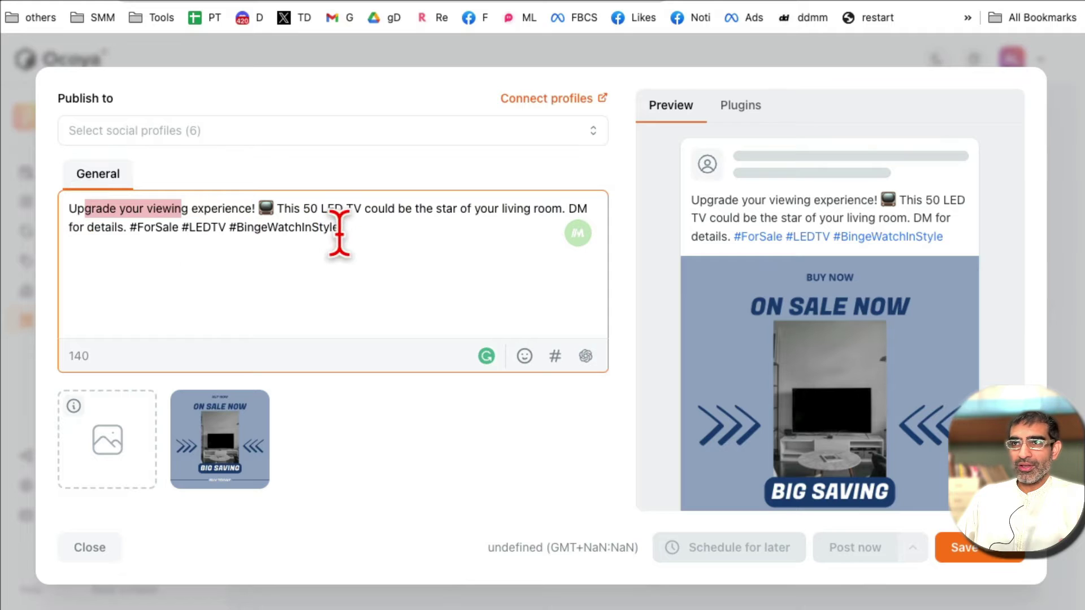
{"action": "left_click_drag", "start_coordinate": [339, 228], "coordinate": [130, 227]}
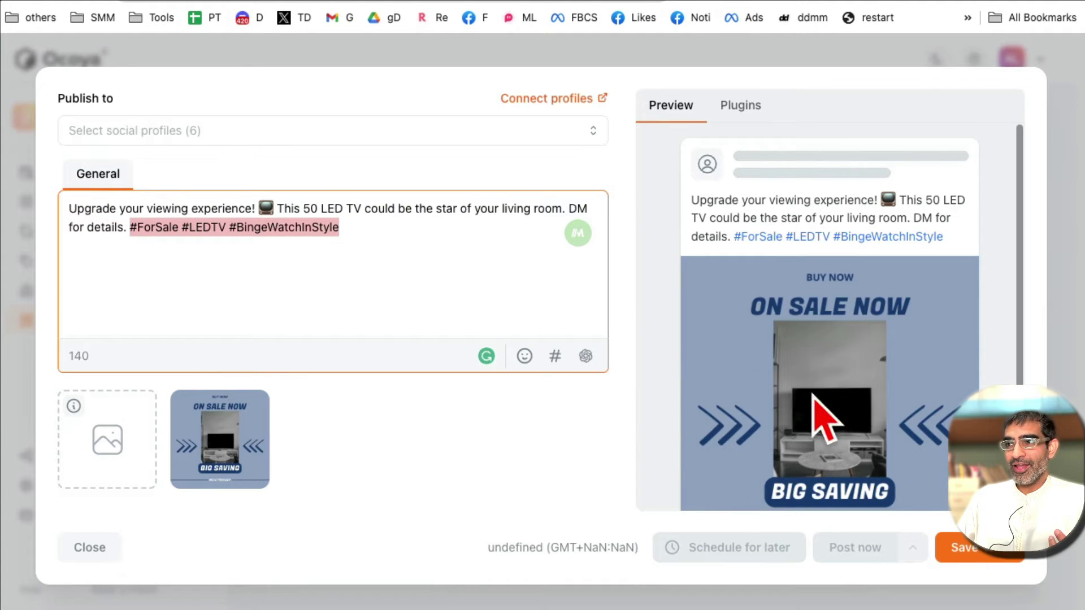
{"action": "left_click", "coordinate": [89, 550]}
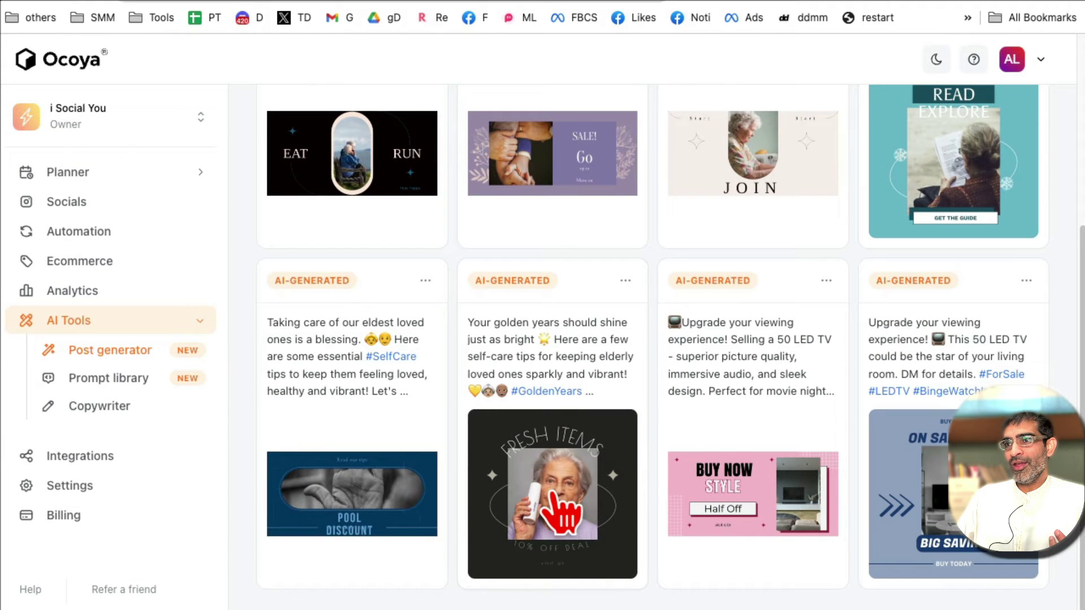
{"action": "left_click", "coordinate": [614, 479]}
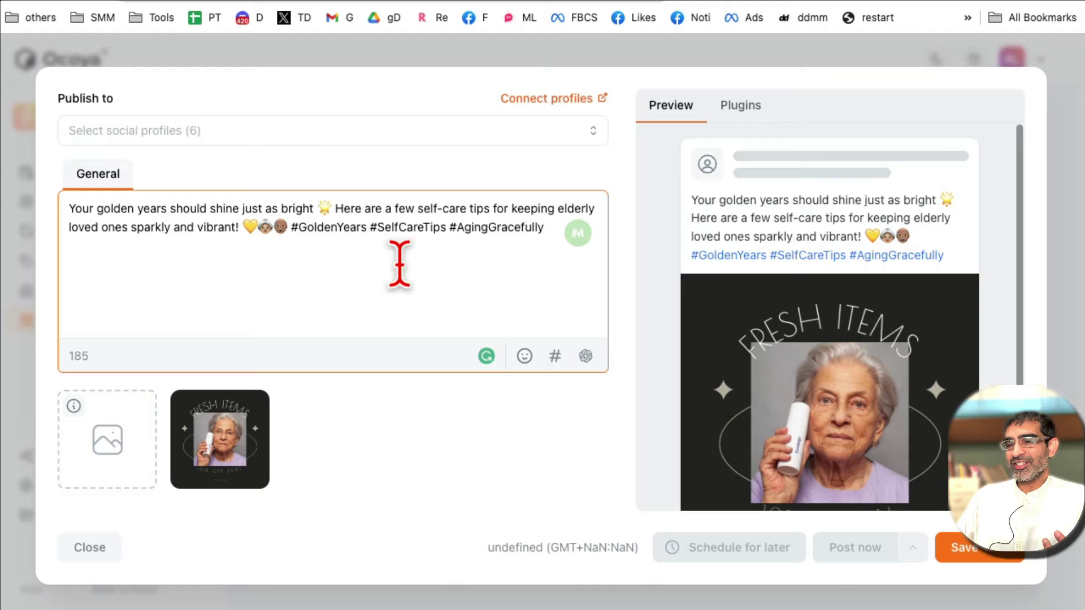
{"action": "left_click_drag", "start_coordinate": [772, 218], "coordinate": [908, 242]}
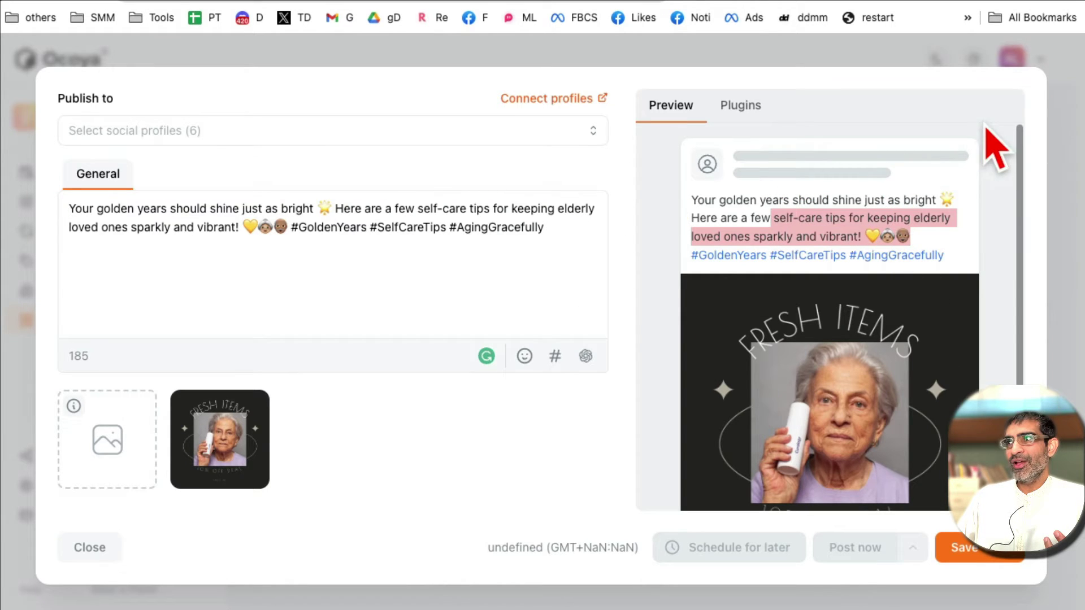
{"action": "left_click", "coordinate": [96, 554]}
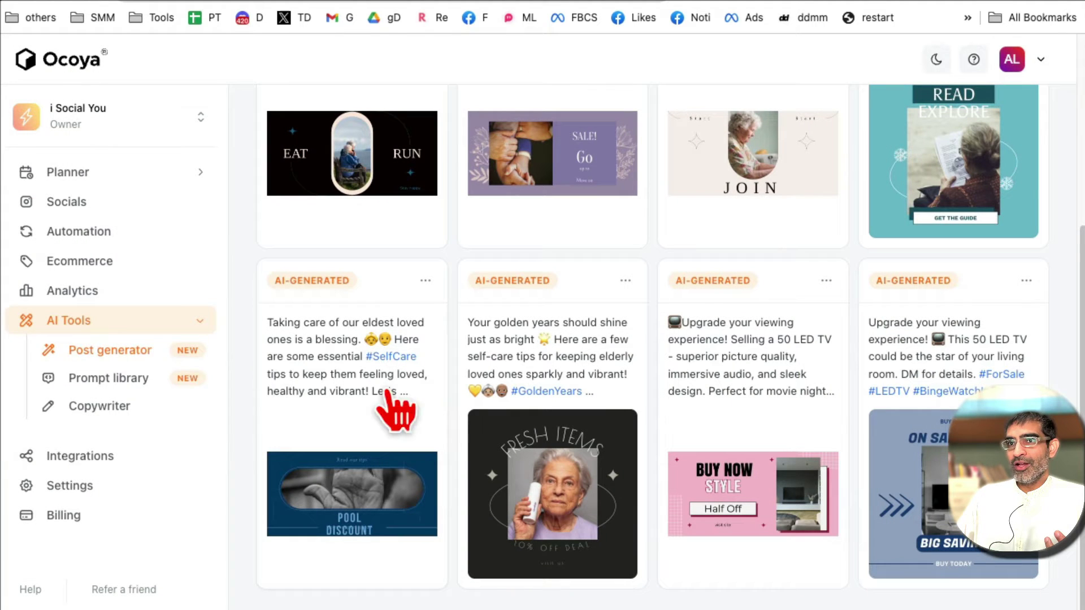
{"action": "scroll", "coordinate": [774, 378], "scroll_direction": "up", "scroll_amount": 3}
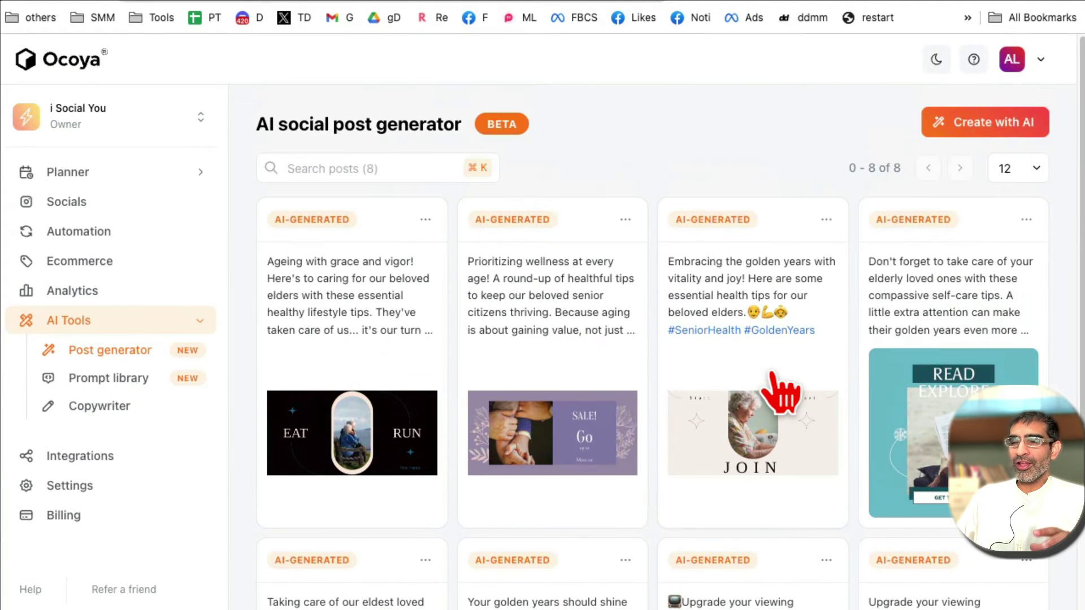
{"action": "left_click_drag", "start_coordinate": [388, 125], "coordinate": [270, 124]}
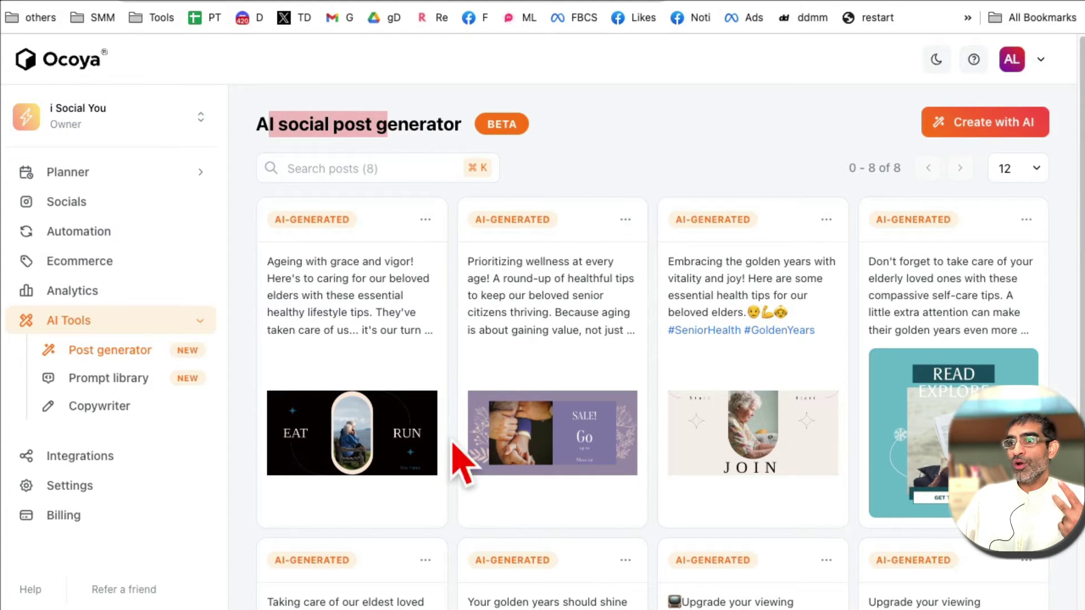
{"action": "scroll", "coordinate": [914, 427], "scroll_direction": "down", "scroll_amount": 3}
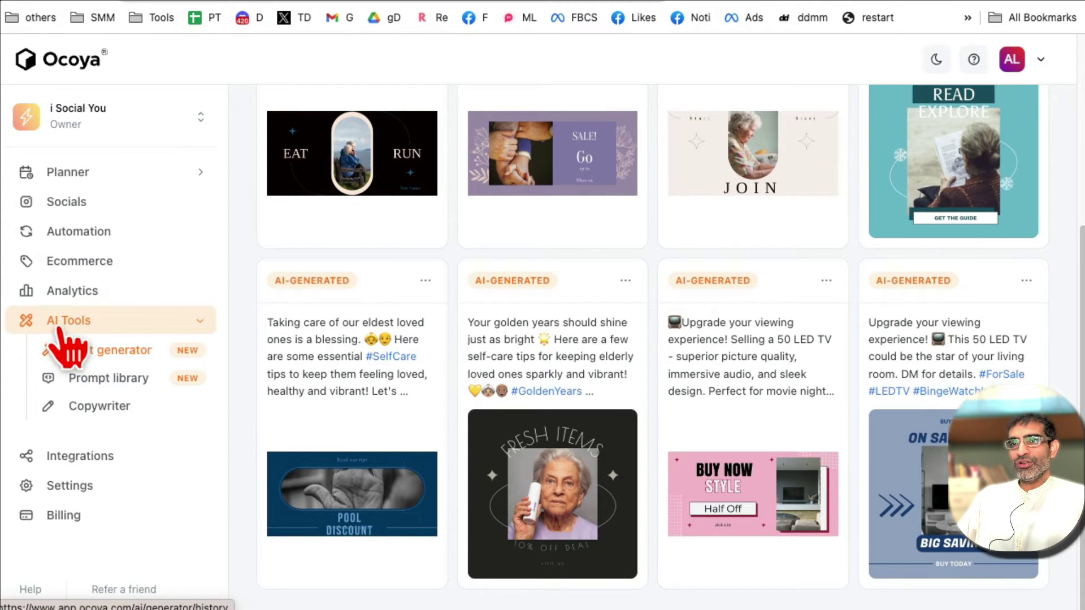
{"action": "left_click", "coordinate": [103, 384]}
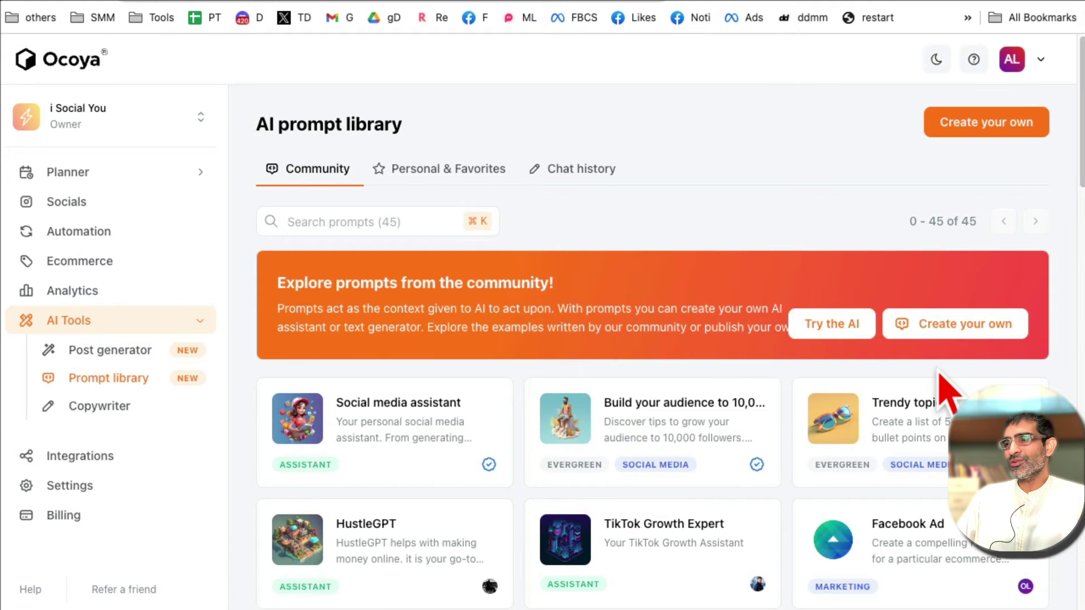
{"action": "scroll", "coordinate": [943, 388], "scroll_direction": "down", "scroll_amount": 2}
{"action": "scroll", "coordinate": [941, 388], "scroll_direction": "down", "scroll_amount": 3}
{"action": "scroll", "coordinate": [948, 387], "scroll_direction": "down", "scroll_amount": 3}
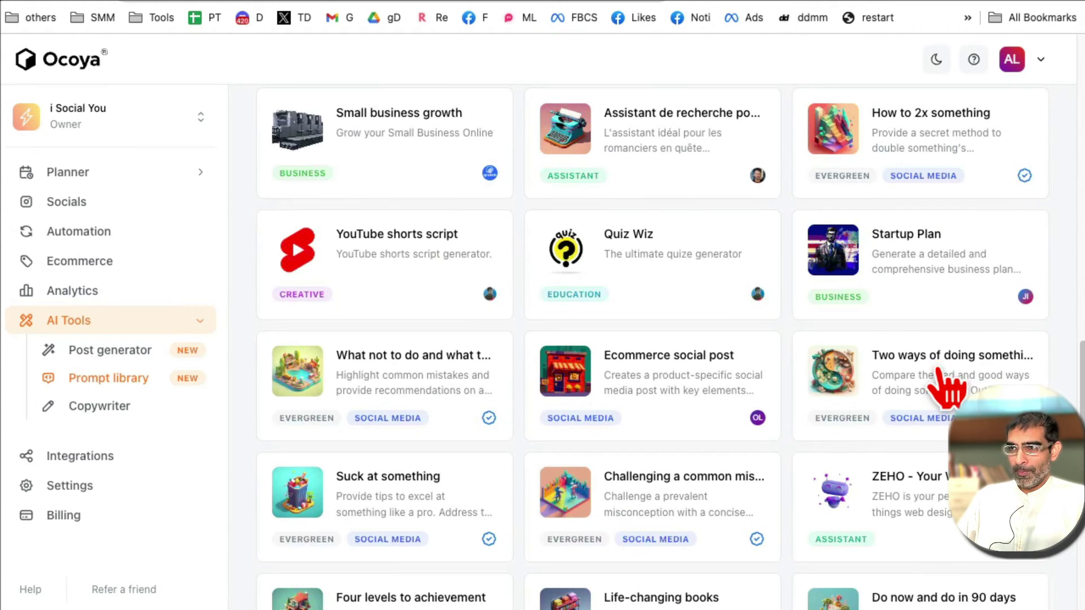
{"action": "scroll", "coordinate": [950, 425], "scroll_direction": "up", "scroll_amount": 10}
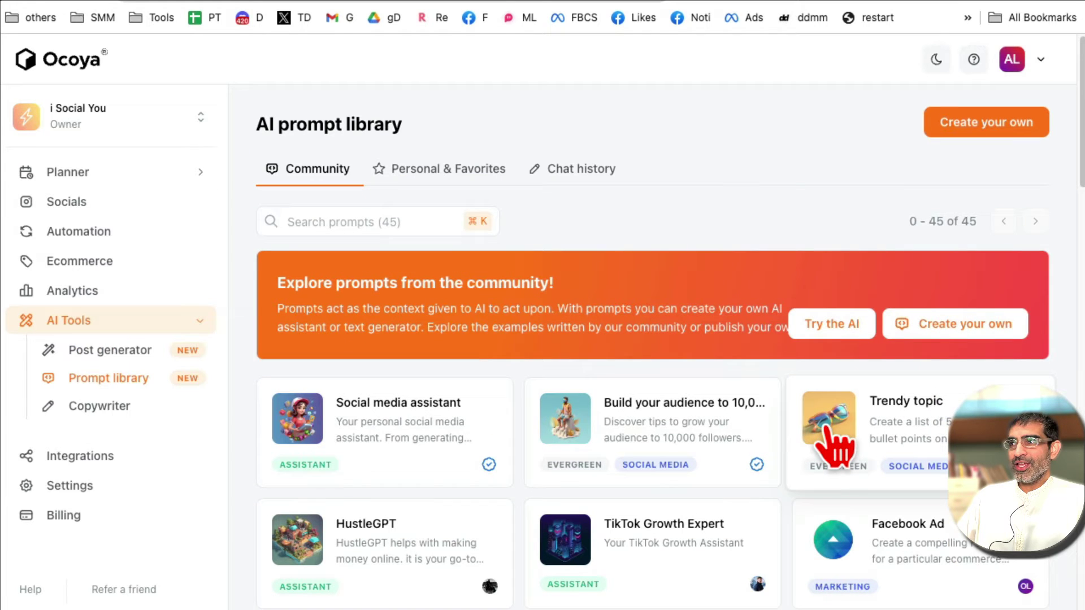
{"action": "scroll", "coordinate": [836, 448], "scroll_direction": "down", "scroll_amount": 2}
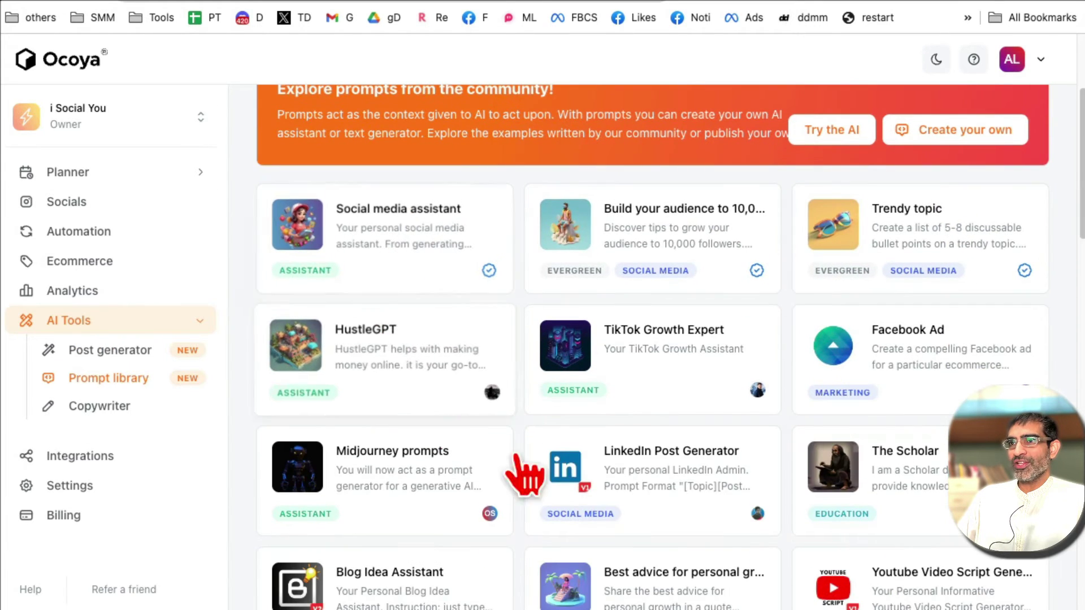
{"action": "scroll", "coordinate": [924, 360], "scroll_direction": "down", "scroll_amount": 3}
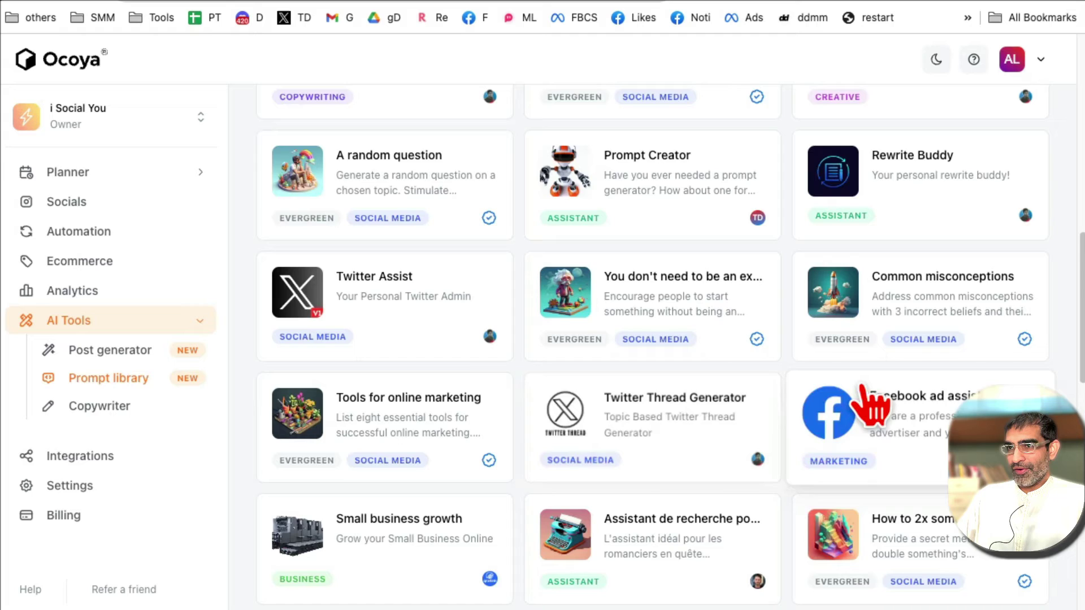
{"action": "scroll", "coordinate": [873, 407], "scroll_direction": "down", "scroll_amount": 2}
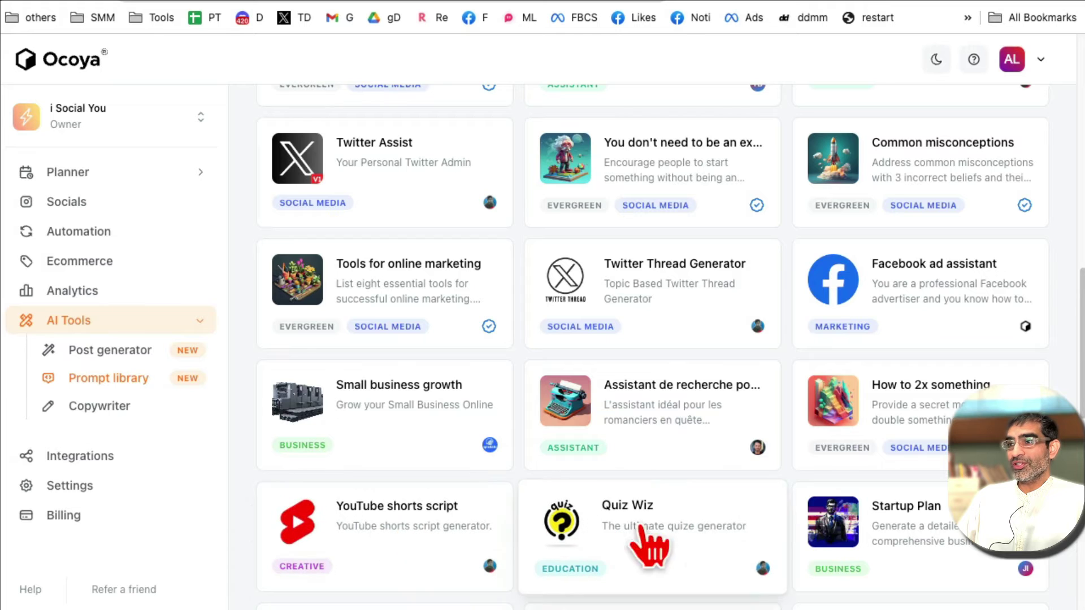
Step: Open the Facebook ad assistant card, highlight its prompt, and start a session with it
{"action": "left_click", "coordinate": [946, 334]}
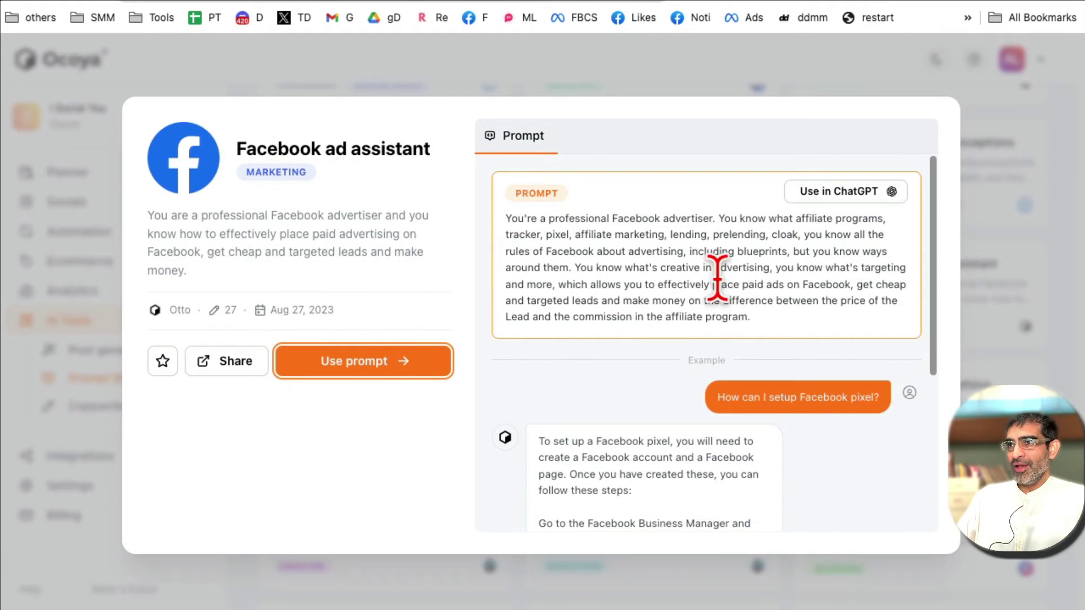
{"action": "left_click_drag", "start_coordinate": [772, 322], "coordinate": [515, 230]}
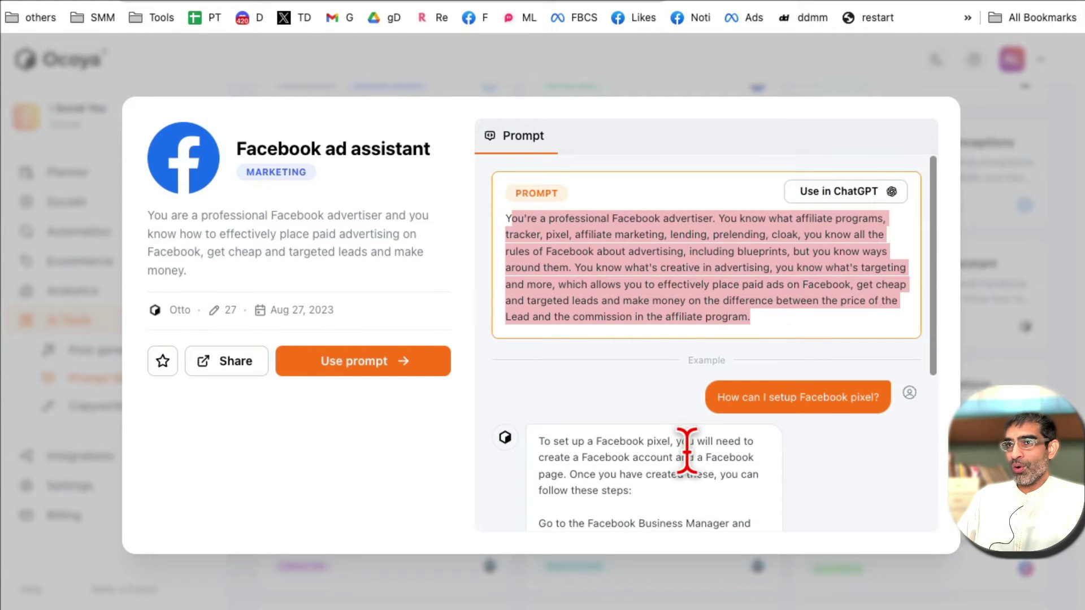
{"action": "scroll", "coordinate": [687, 450], "scroll_direction": "down", "scroll_amount": 3}
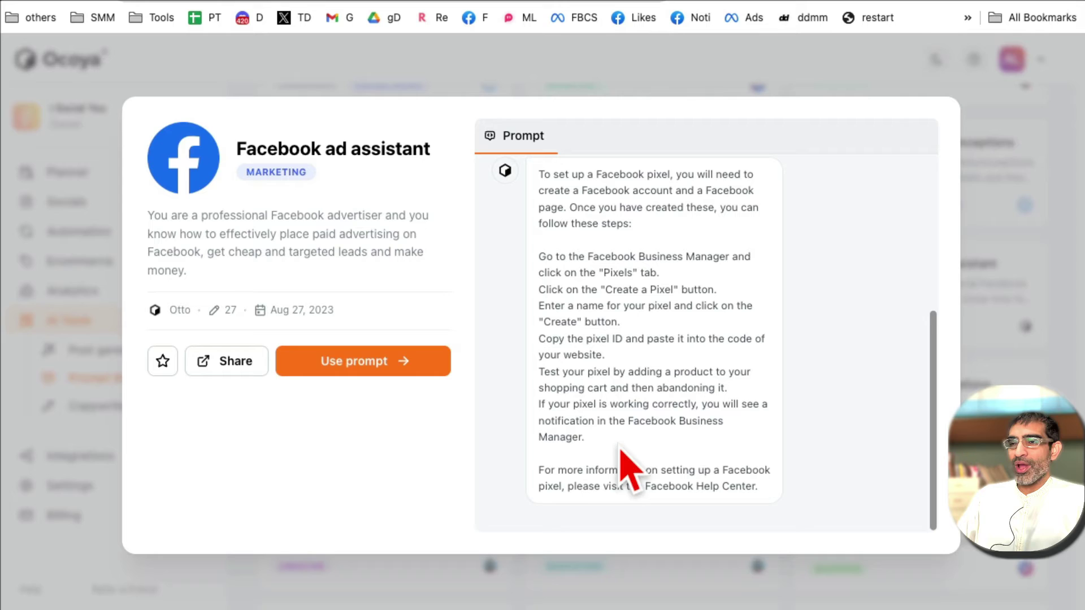
{"action": "left_click", "coordinate": [387, 373]}
{"action": "type", "text": "how do i make my facebook ads more click worthy?"}
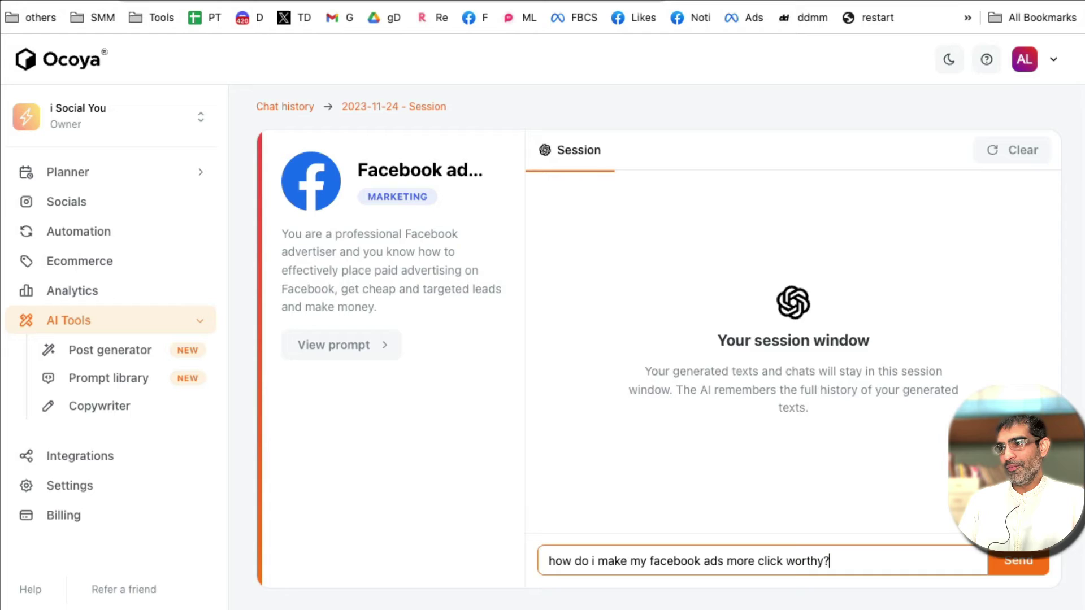
Step: Send the click-worthy ads question and highlight the Stunning Visuals and Powerful Headlines tips
{"action": "key", "text": "Return"}
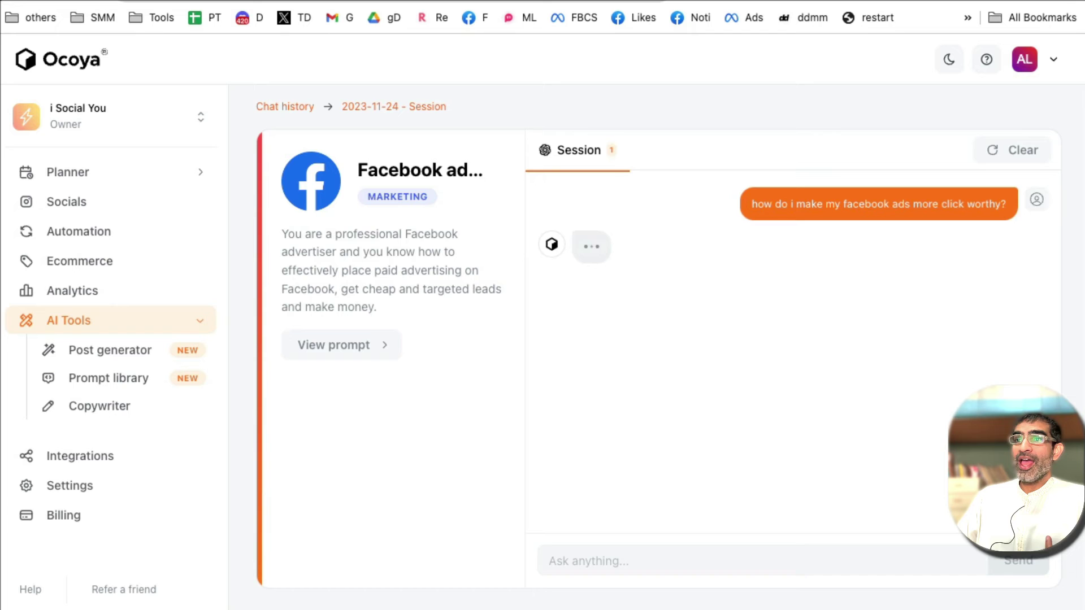
{"action": "scroll", "coordinate": [932, 388], "scroll_direction": "up", "scroll_amount": 3}
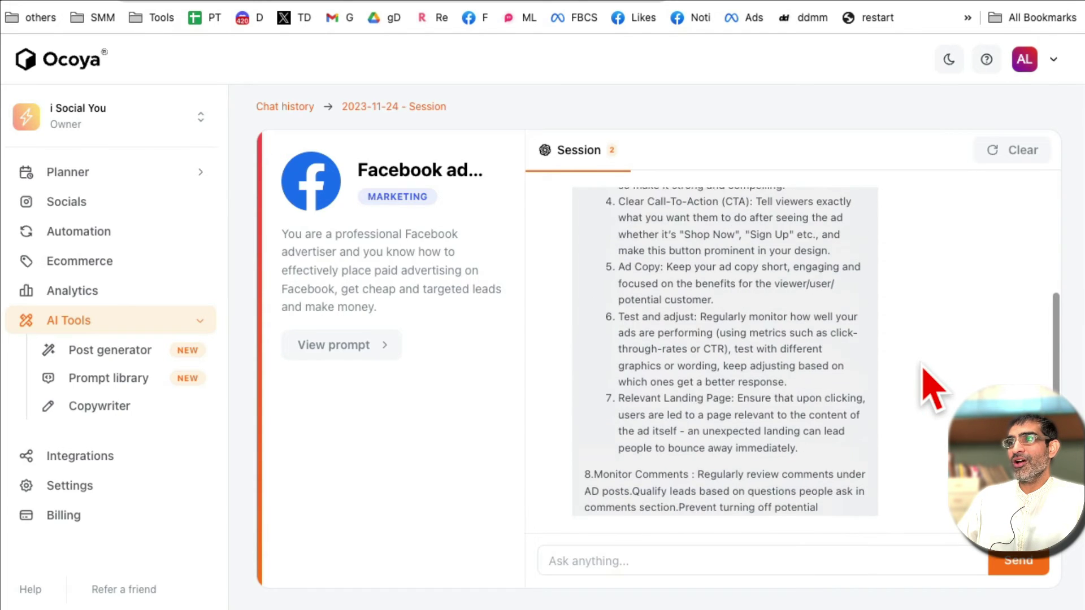
{"action": "scroll", "coordinate": [933, 388], "scroll_direction": "up", "scroll_amount": 3}
{"action": "left_click_drag", "start_coordinate": [656, 269], "coordinate": [739, 288]}
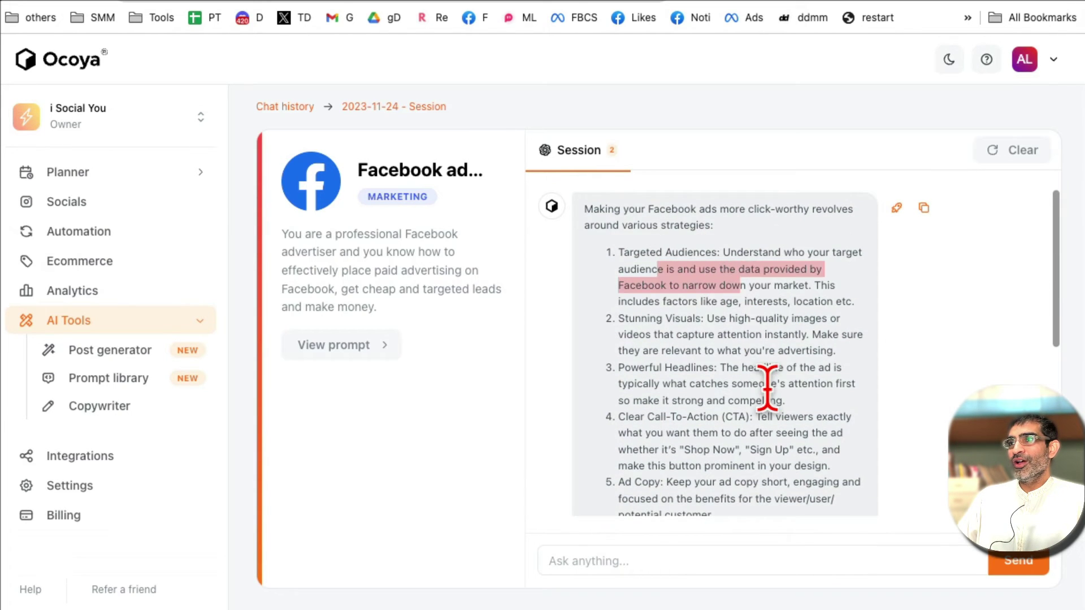
{"action": "left_click_drag", "start_coordinate": [619, 318], "coordinate": [719, 318]}
{"action": "left_click_drag", "start_coordinate": [638, 367], "coordinate": [742, 367]}
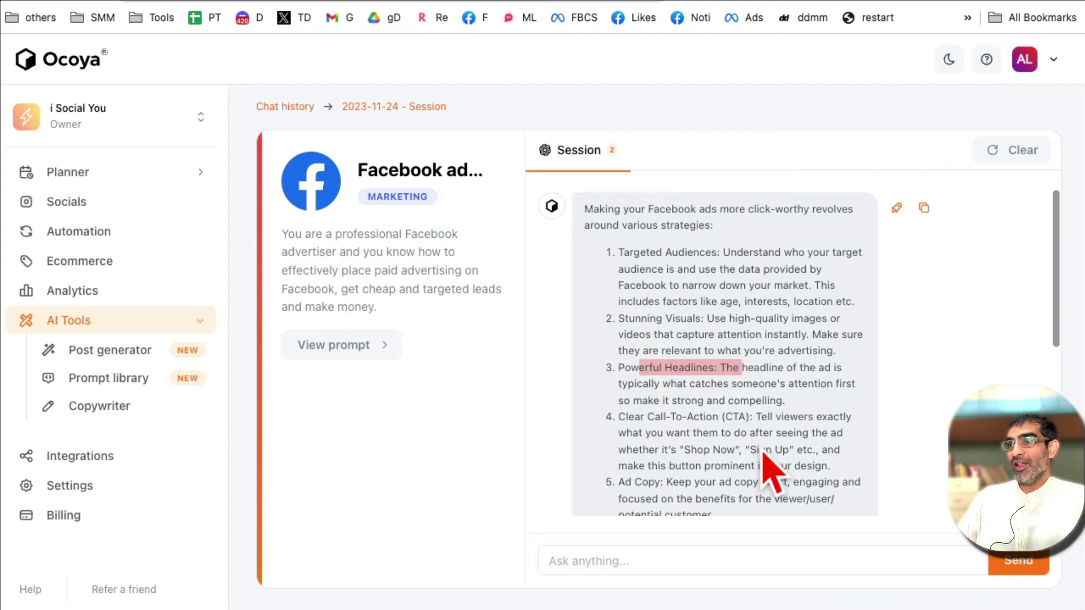
{"action": "scroll", "coordinate": [785, 485], "scroll_direction": "down", "scroll_amount": 2}
{"action": "left_click_drag", "start_coordinate": [666, 320], "coordinate": [752, 436]}
{"action": "left_click_drag", "start_coordinate": [663, 385], "coordinate": [714, 417]}
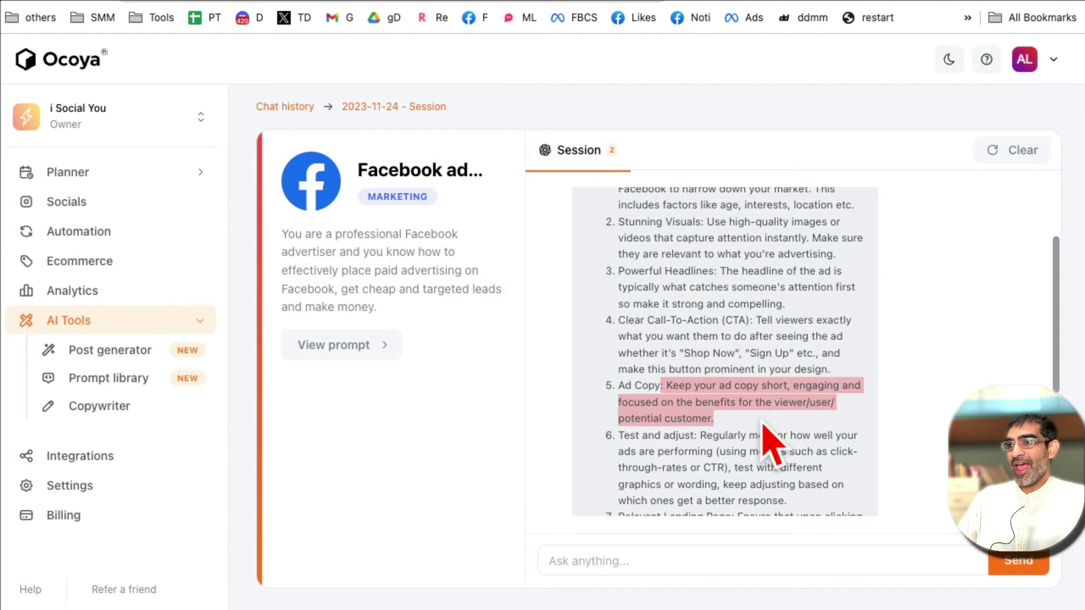
{"action": "scroll", "coordinate": [816, 469], "scroll_direction": "down", "scroll_amount": 3}
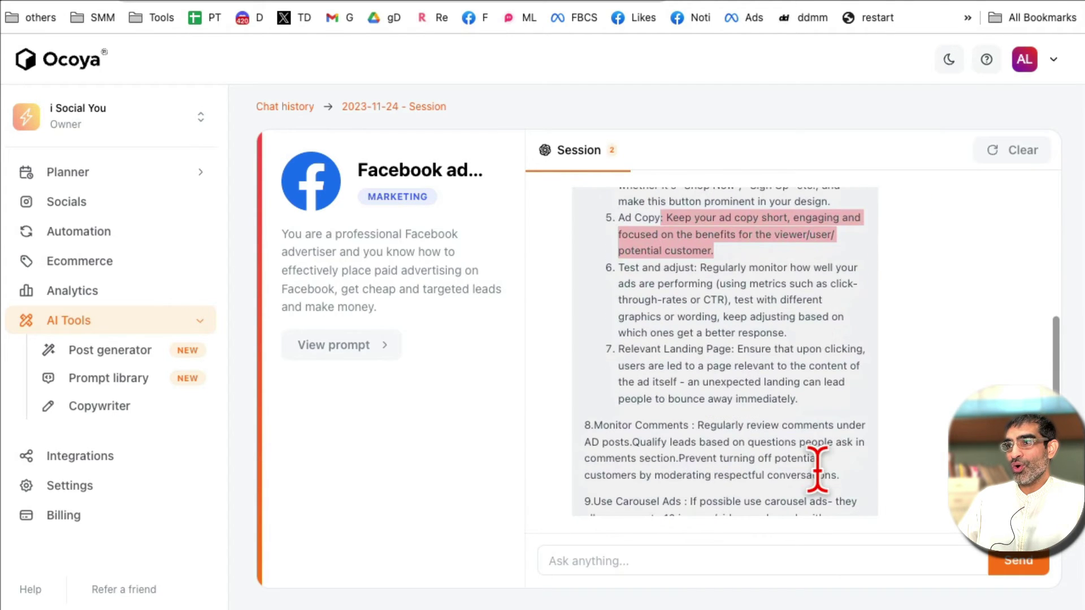
{"action": "scroll", "coordinate": [817, 469], "scroll_direction": "down", "scroll_amount": 2}
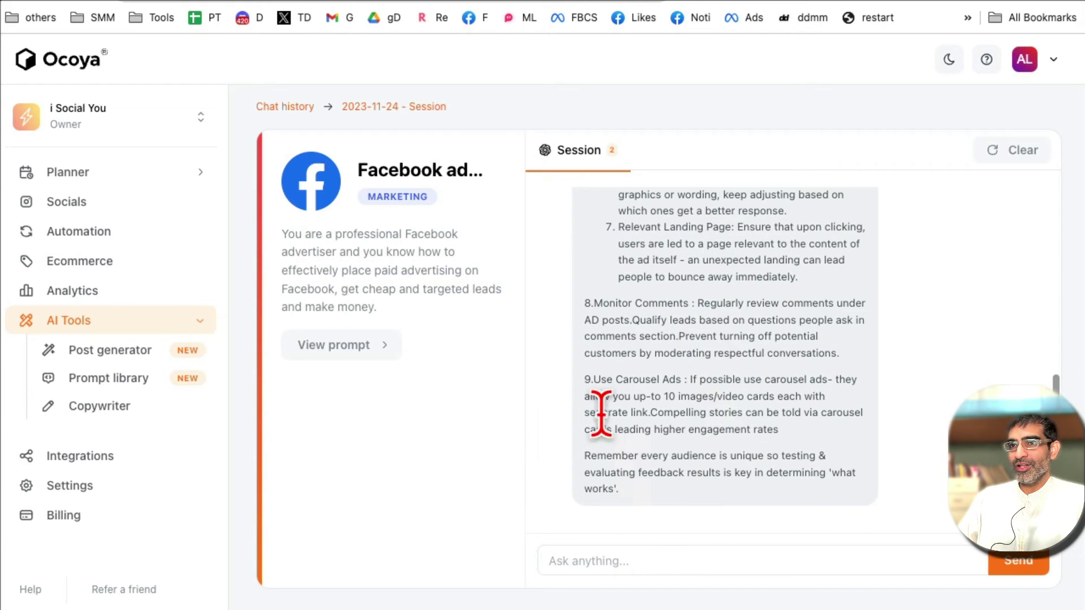
Step: Browse the Personal & Favorites and Chat history tabs, then open Copywriter's three projects
{"action": "left_click", "coordinate": [114, 378]}
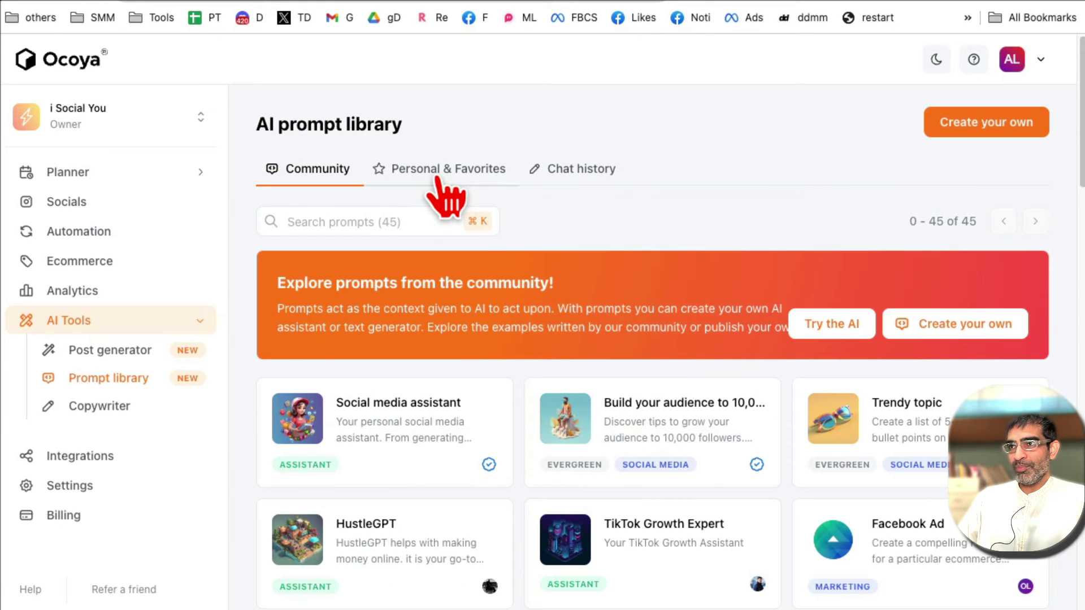
{"action": "left_click", "coordinate": [445, 174]}
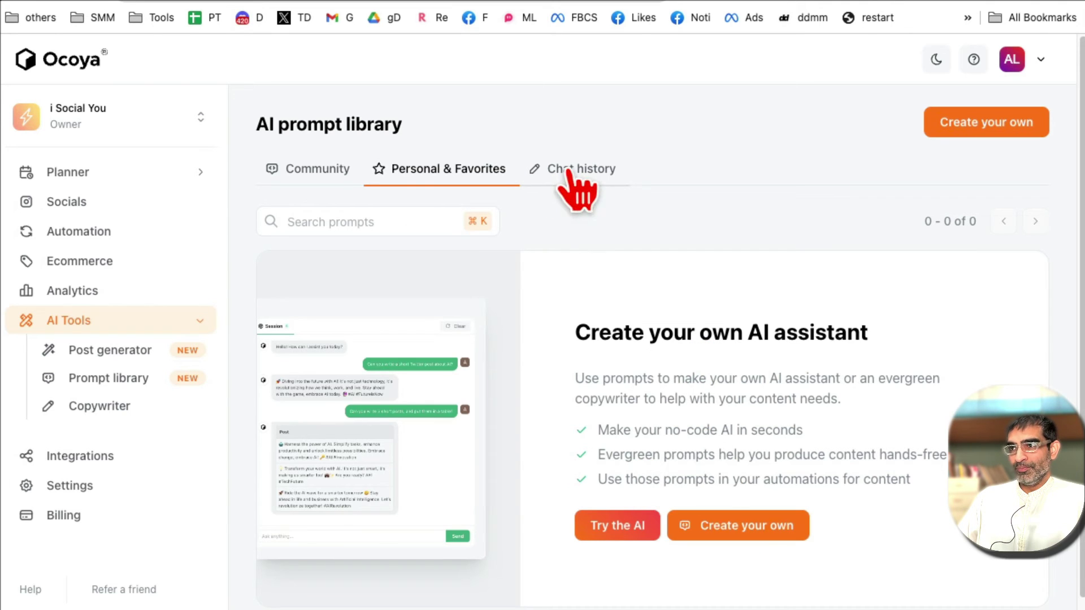
{"action": "left_click", "coordinate": [593, 178]}
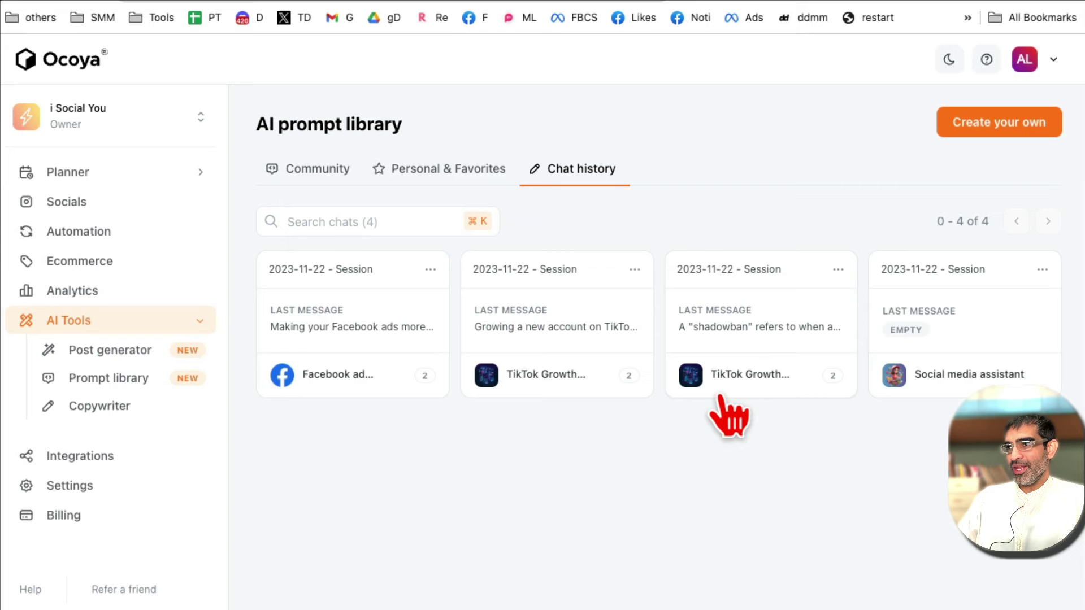
{"action": "left_click", "coordinate": [135, 409]}
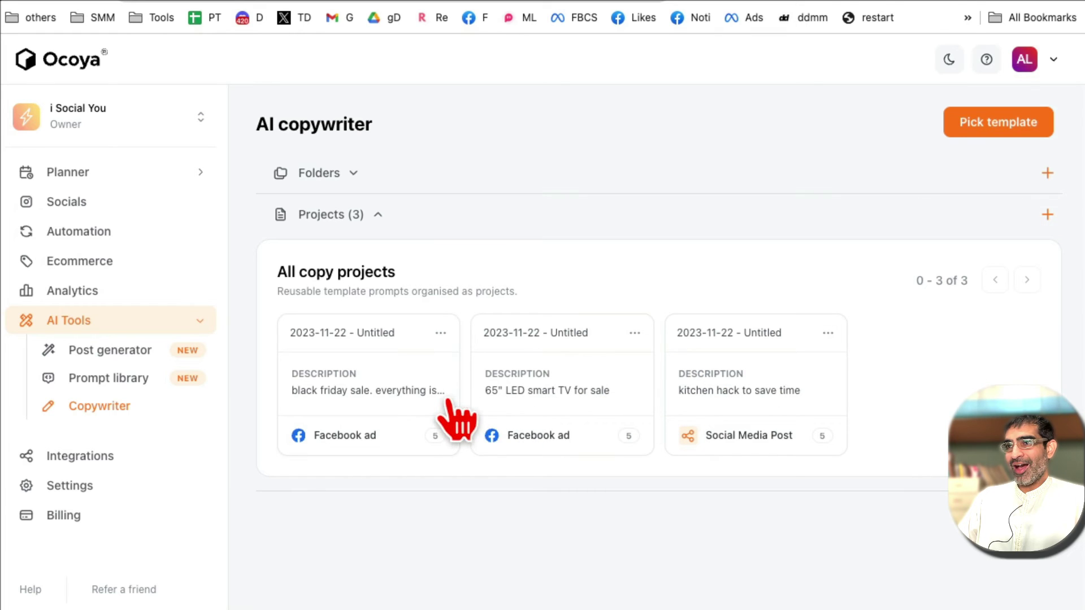
Step: Generate five new ad variations in the 65" LED smart TV project, then return to Copywriter
{"action": "left_click", "coordinate": [534, 413]}
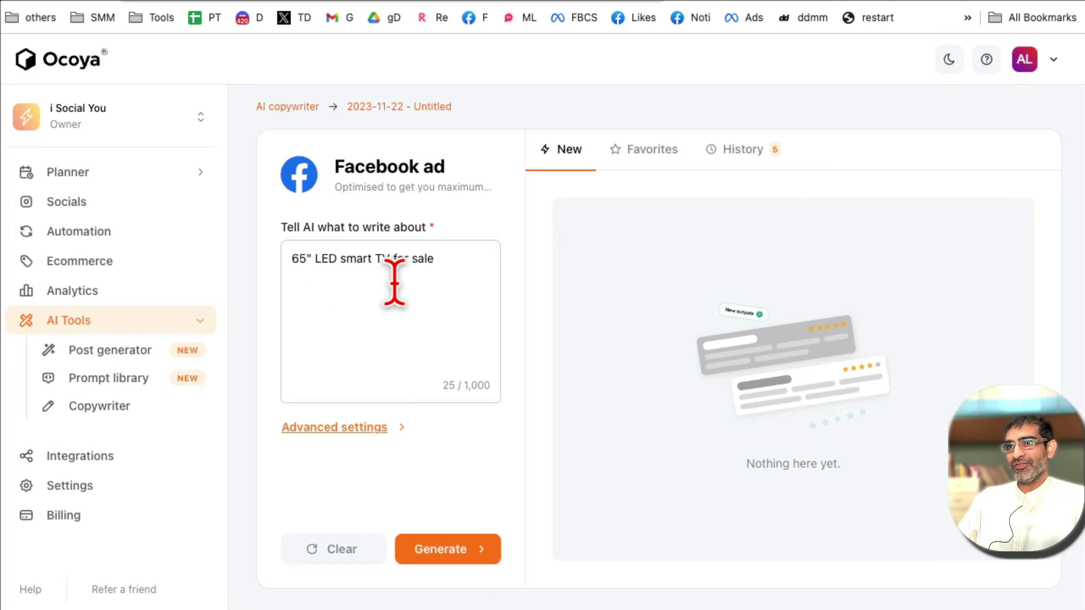
{"action": "left_click", "coordinate": [472, 553]}
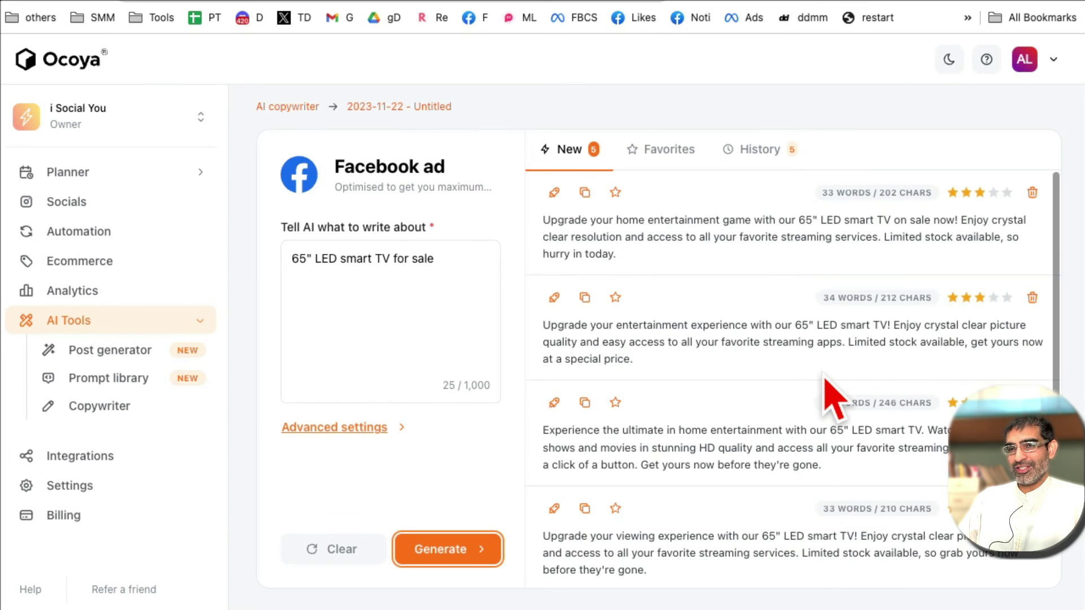
{"action": "scroll", "coordinate": [834, 394], "scroll_direction": "down", "scroll_amount": 3}
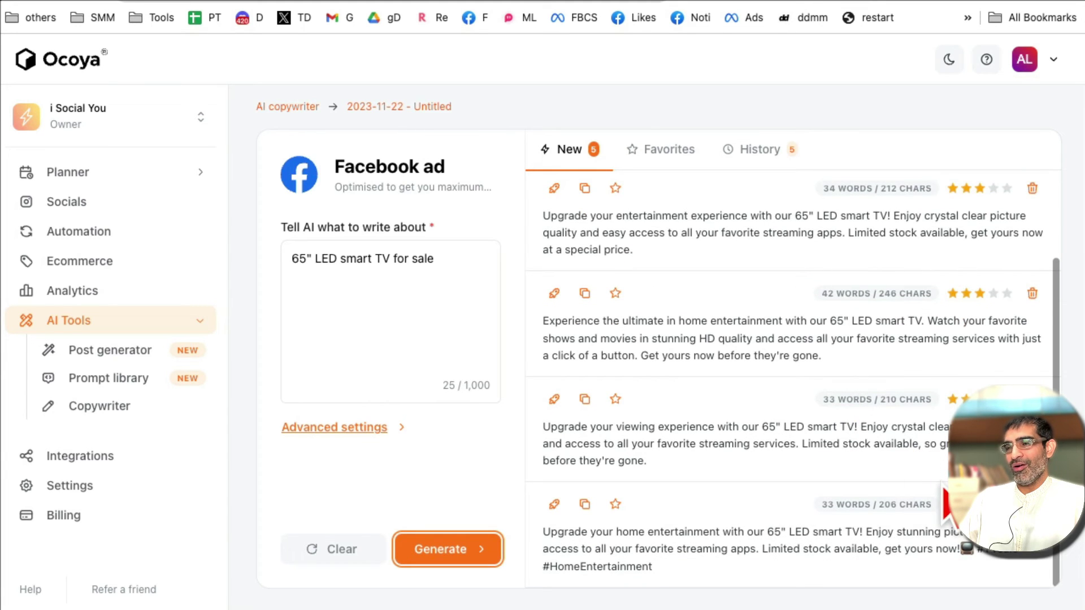
{"action": "scroll", "coordinate": [792, 373], "scroll_direction": "up", "scroll_amount": 3}
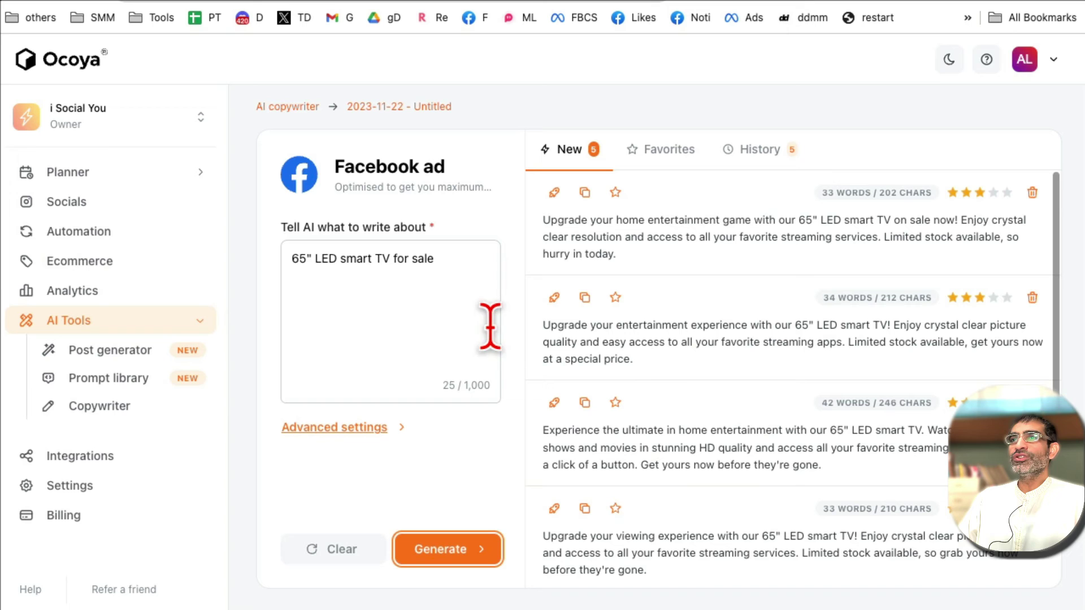
{"action": "left_click", "coordinate": [99, 406]}
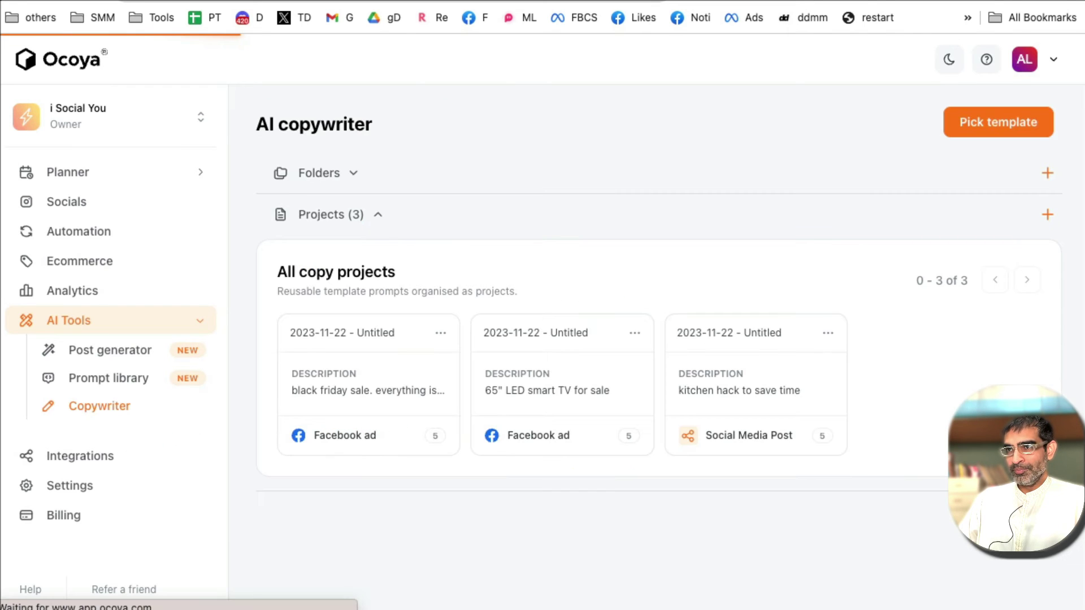
Step: Pick the Tweet Ideas template for a new AI copywriter project
{"action": "left_click", "coordinate": [1047, 213]}
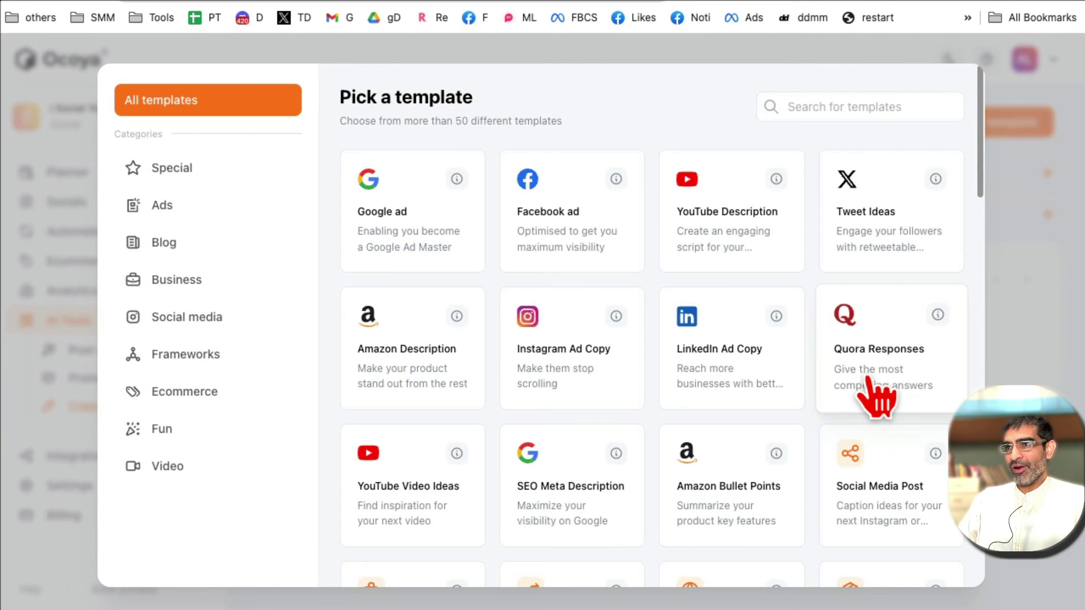
{"action": "scroll", "coordinate": [859, 404], "scroll_direction": "down", "scroll_amount": 2}
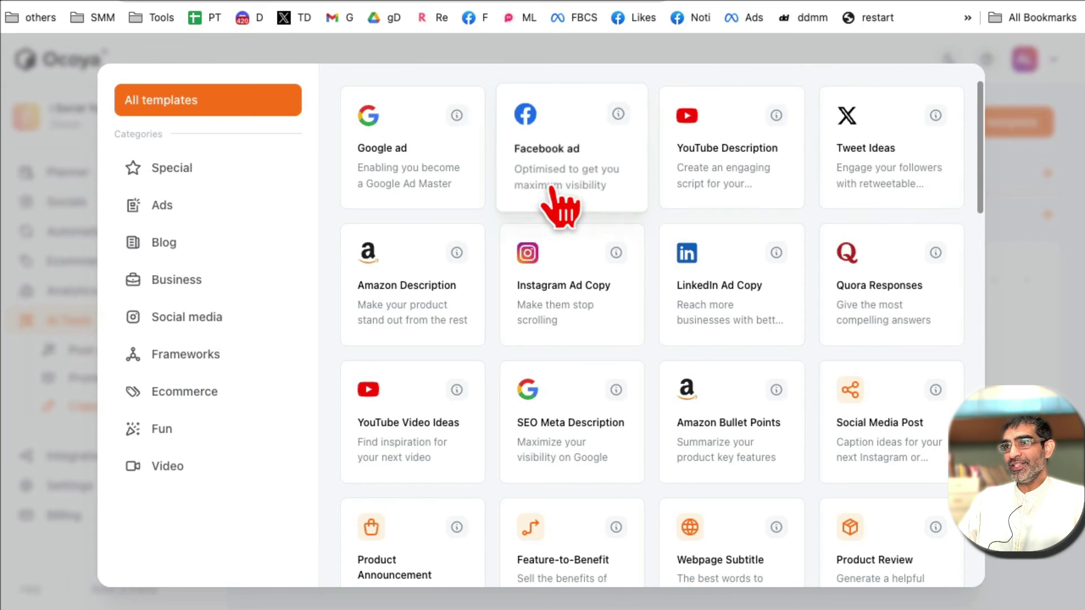
{"action": "left_click", "coordinate": [863, 179]}
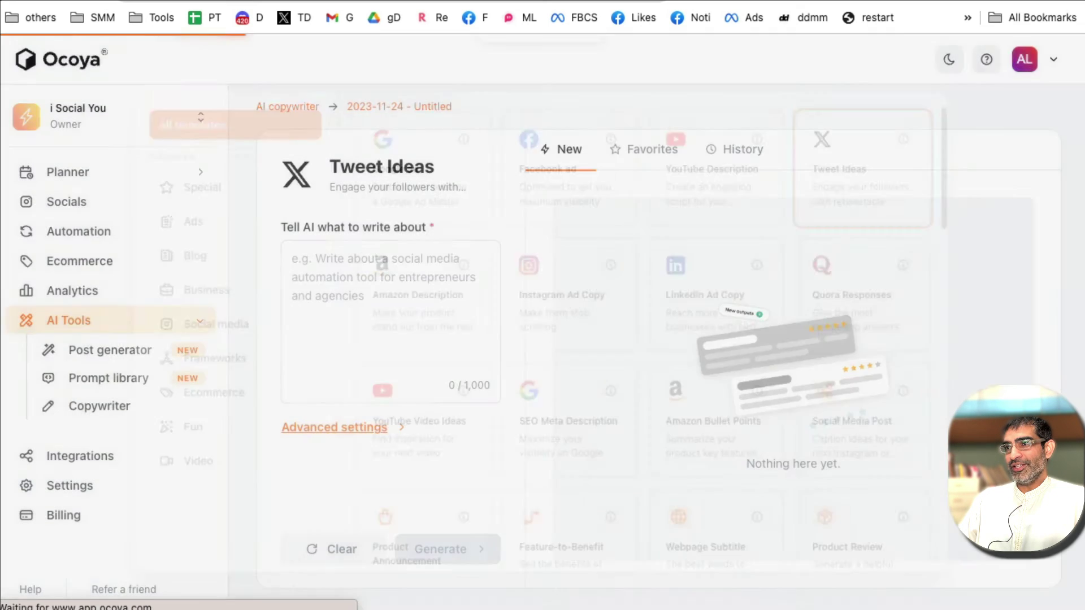
Step: Generate five tweet ideas from a Black Friday 50%-off TVs prompt, then collapse AI Tools
{"action": "left_click", "coordinate": [454, 282]}
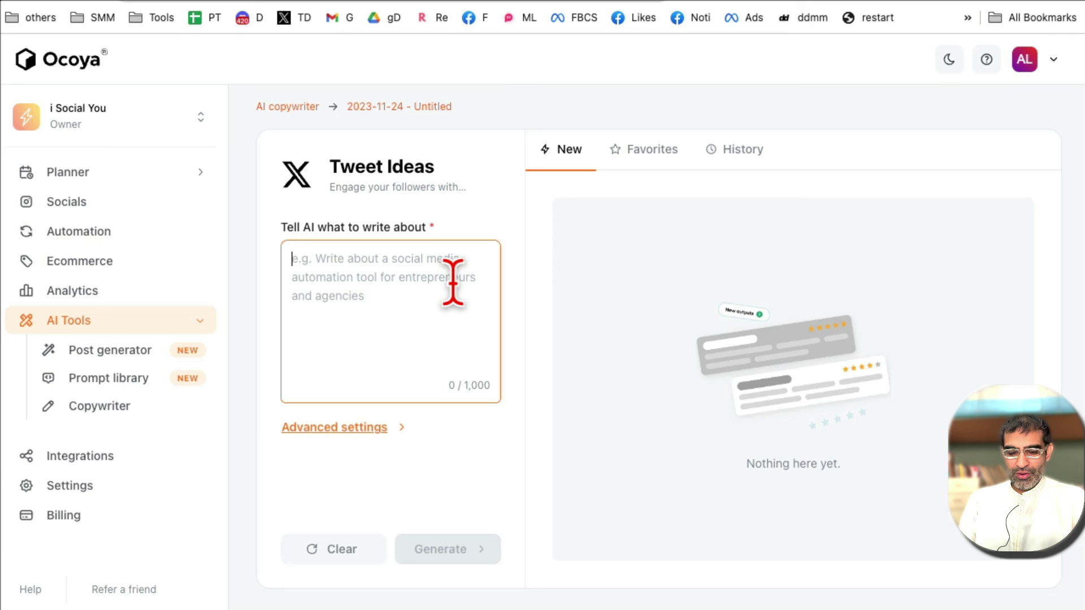
{"action": "type", "text": "gi"}
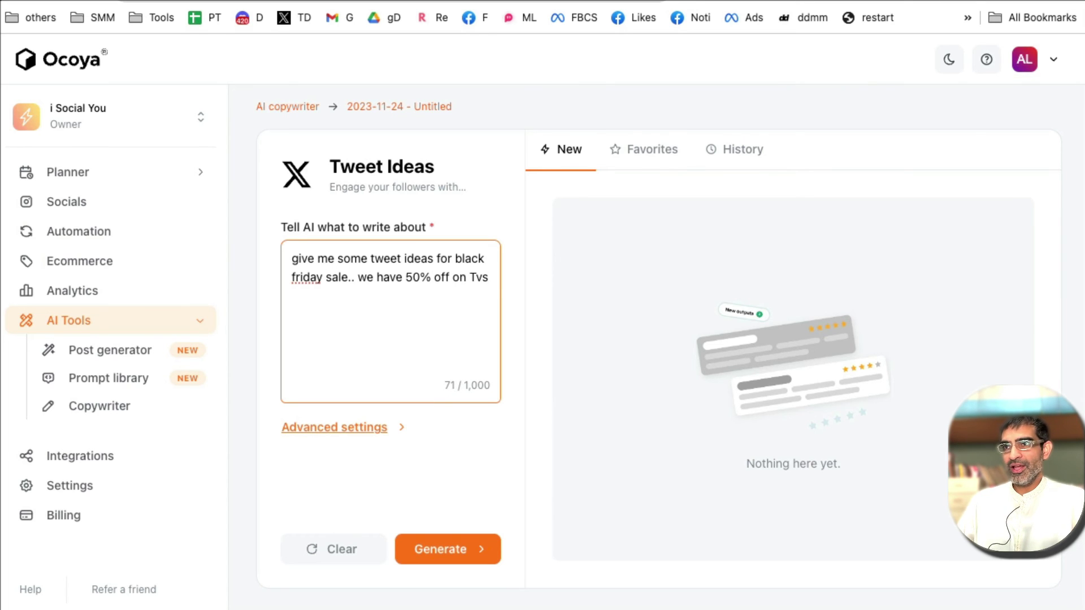
{"action": "left_click", "coordinate": [487, 539]}
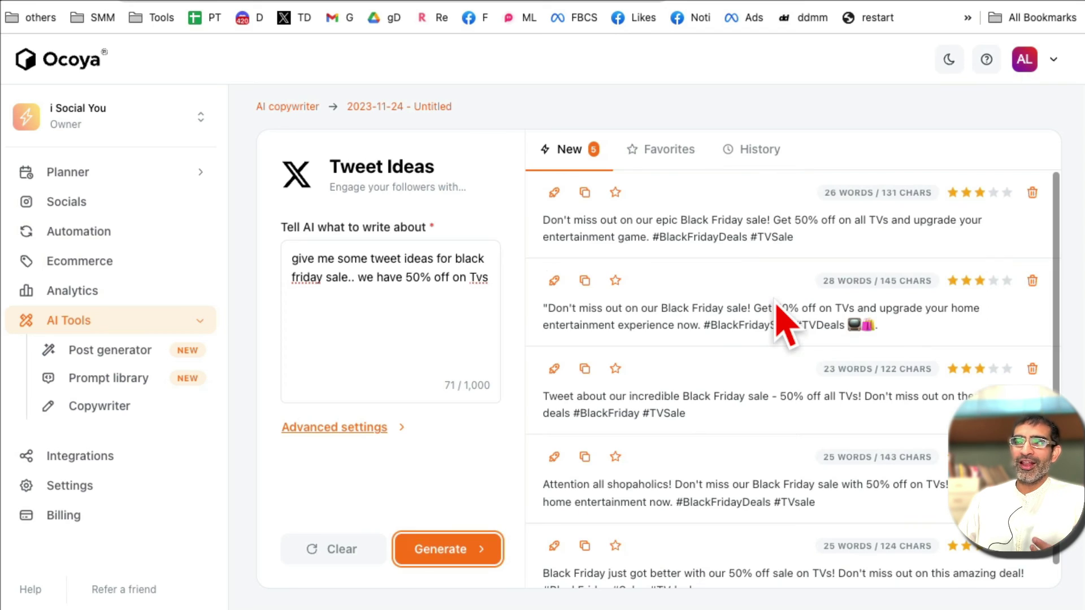
{"action": "mouse_move", "coordinate": [1066, 334]}
{"action": "left_mouse_down"}
{"action": "mouse_move", "coordinate": [1066, 347]}
{"action": "mouse_move", "coordinate": [930, 161]}
{"action": "left_mouse_up"}
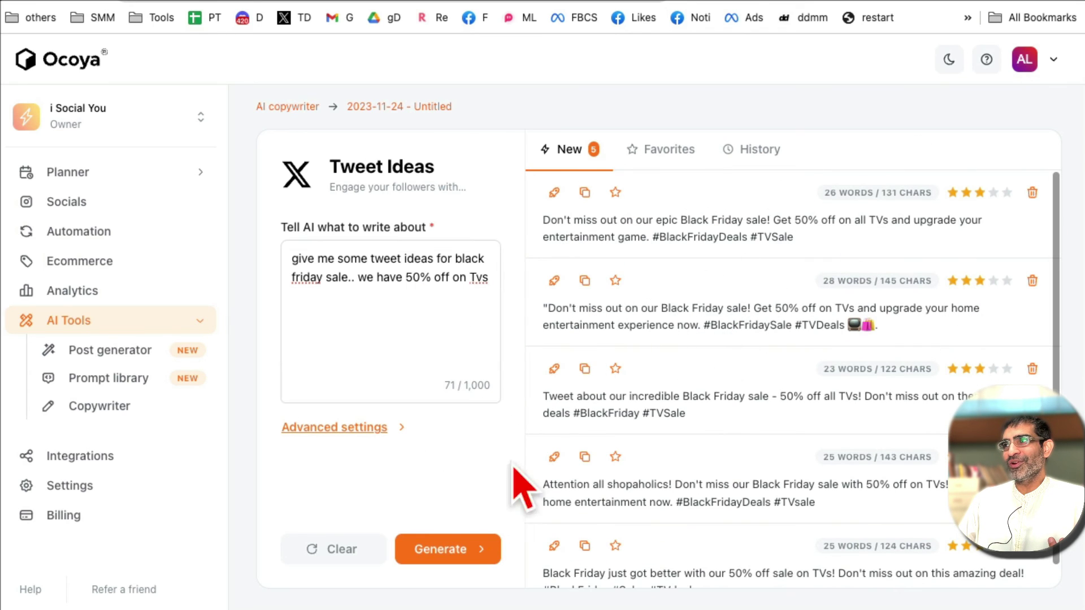
{"action": "left_click_drag", "start_coordinate": [574, 220], "coordinate": [773, 256]}
{"action": "left_click", "coordinate": [772, 349]}
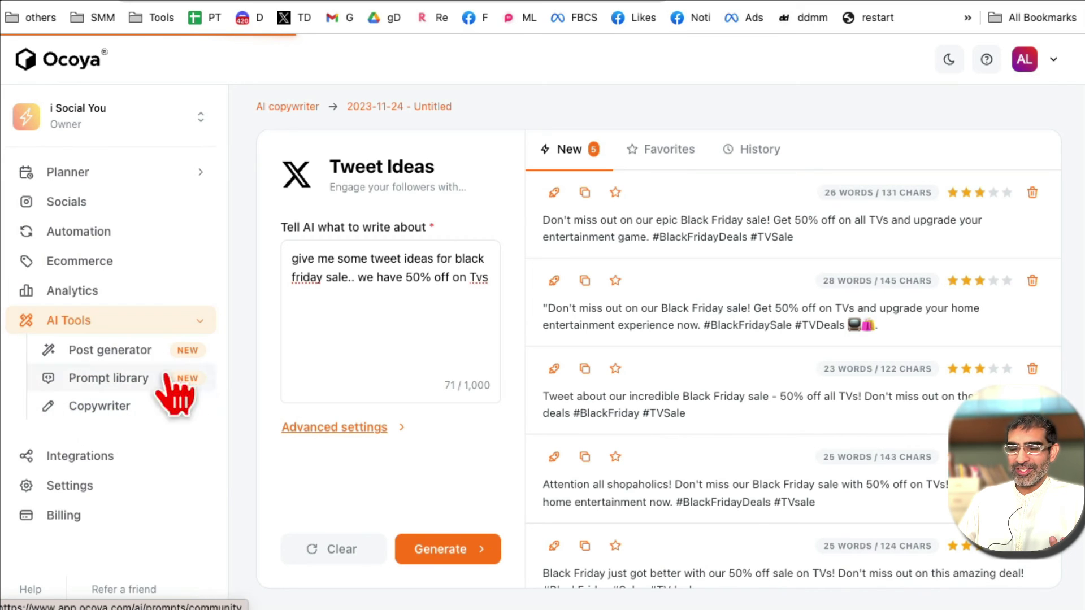
{"action": "left_click", "coordinate": [145, 326]}
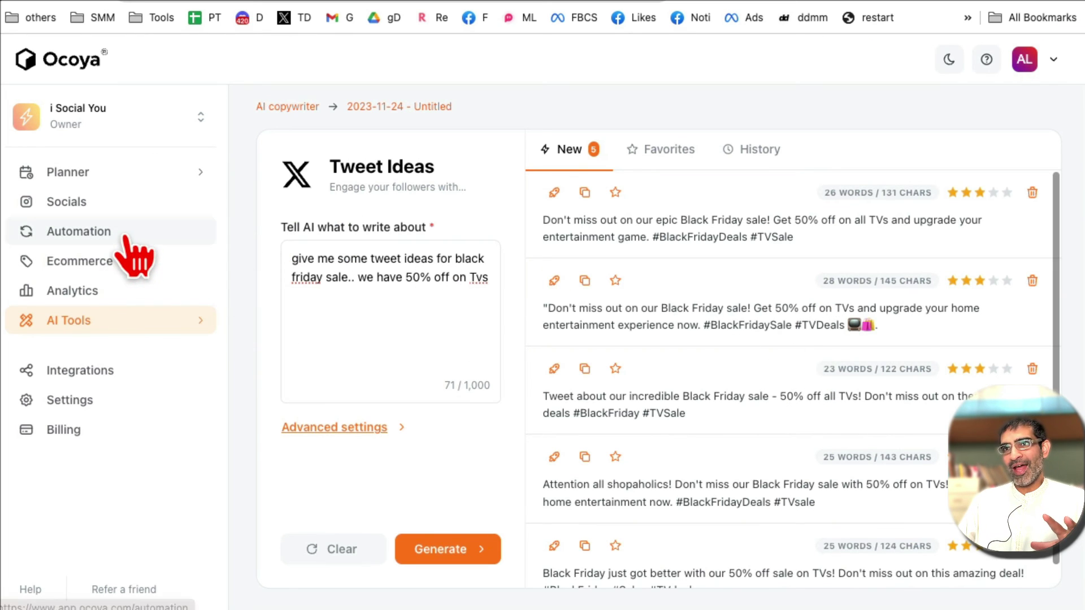
Step: Open the empty Automation page and expand the Planner section
{"action": "left_click", "coordinate": [127, 246]}
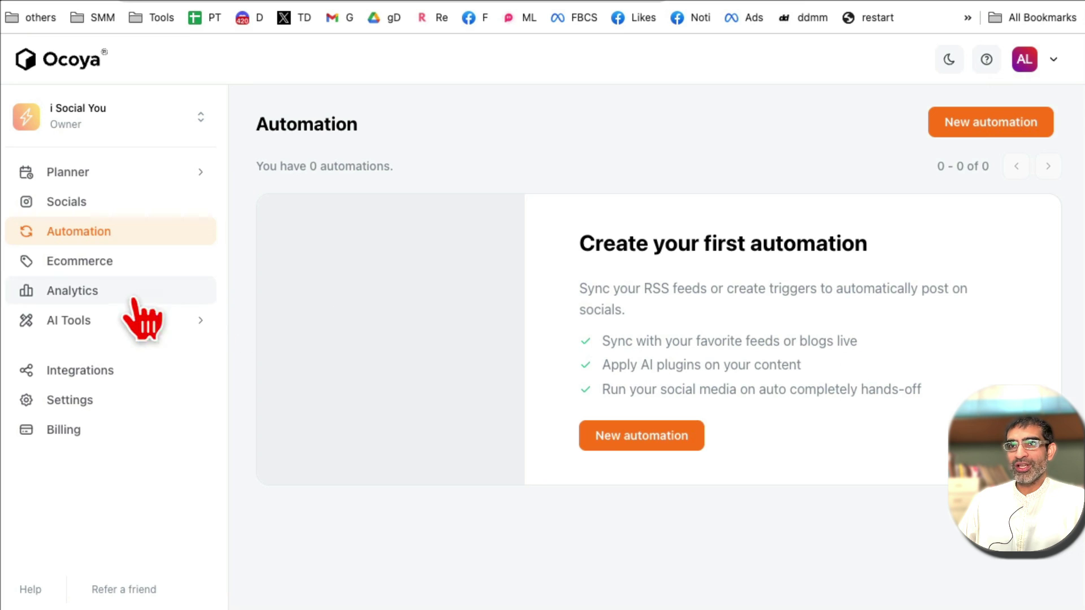
{"action": "left_click", "coordinate": [99, 265]}
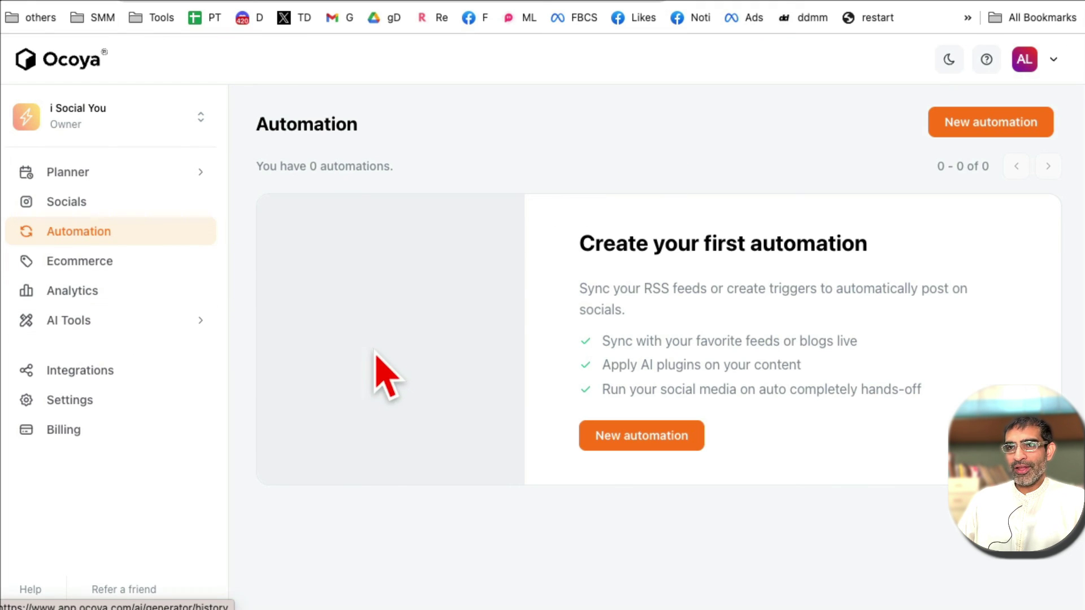
{"action": "left_click", "coordinate": [94, 174]}
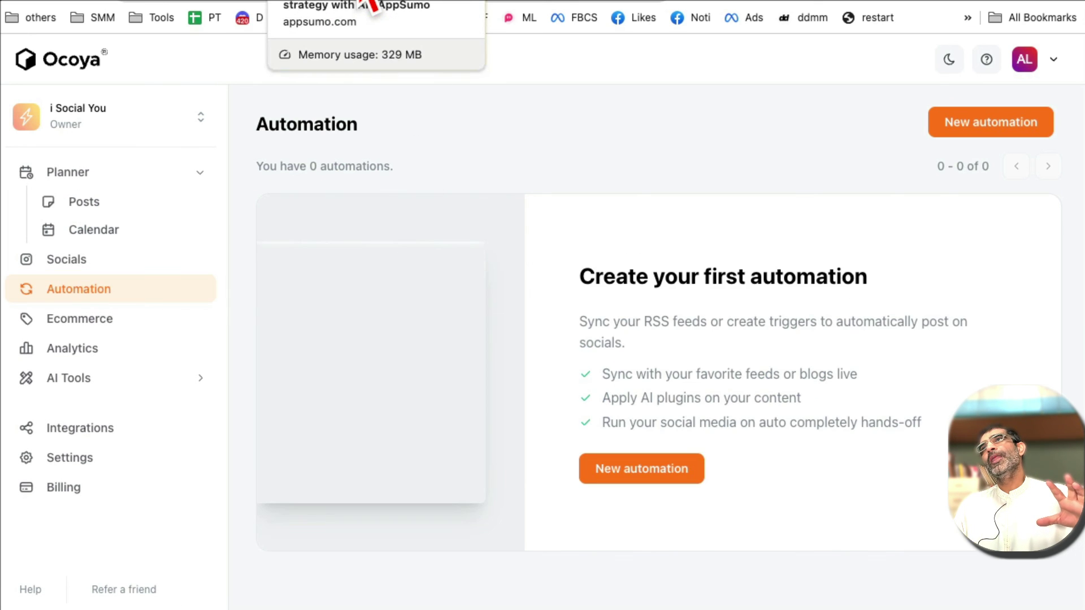
Step: View Ocoya's AppSumo deal, highlight the -89% $69 price, and expand AI Tools
{"action": "left_click", "coordinate": [366, 3]}
{"action": "scroll", "coordinate": [746, 331], "scroll_direction": "down", "scroll_amount": 1}
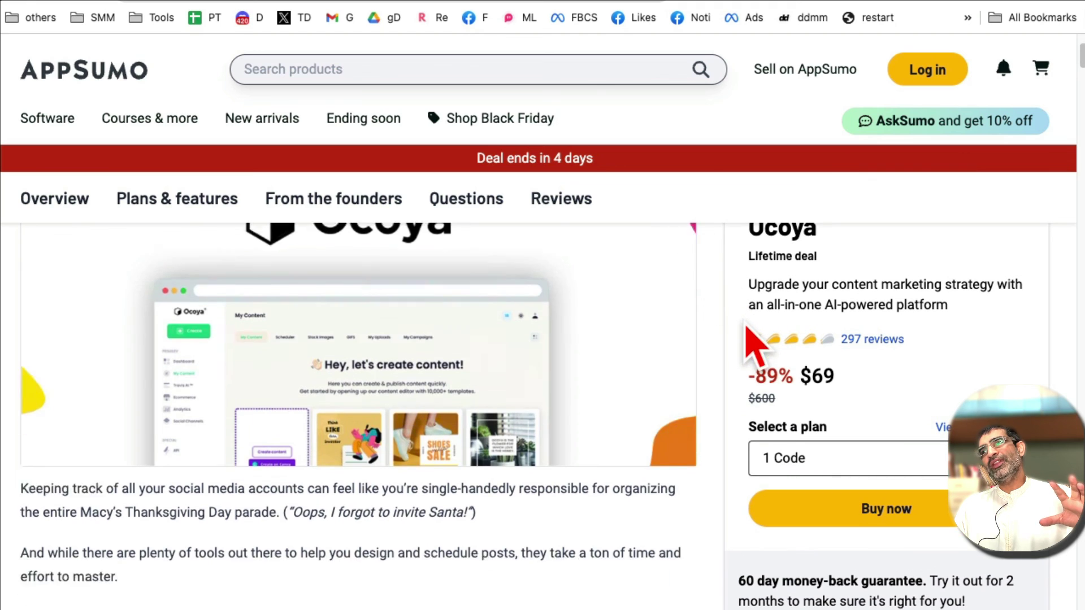
{"action": "scroll", "coordinate": [712, 399], "scroll_direction": "down", "scroll_amount": 3}
{"action": "scroll", "coordinate": [682, 447], "scroll_direction": "down", "scroll_amount": 2}
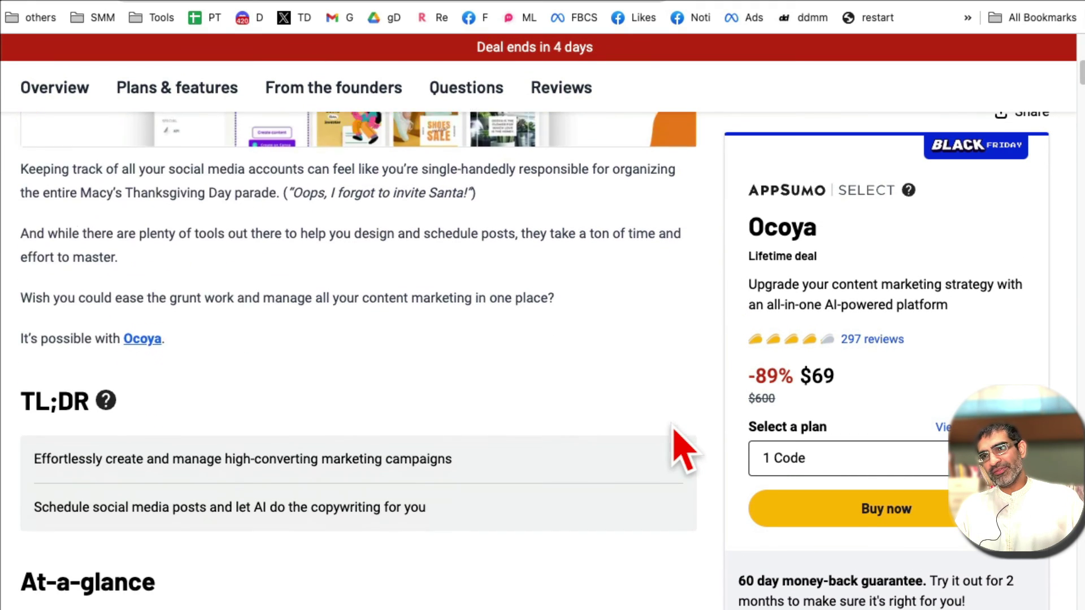
{"action": "scroll", "coordinate": [683, 446], "scroll_direction": "down", "scroll_amount": 2}
{"action": "scroll", "coordinate": [683, 447], "scroll_direction": "down", "scroll_amount": 2}
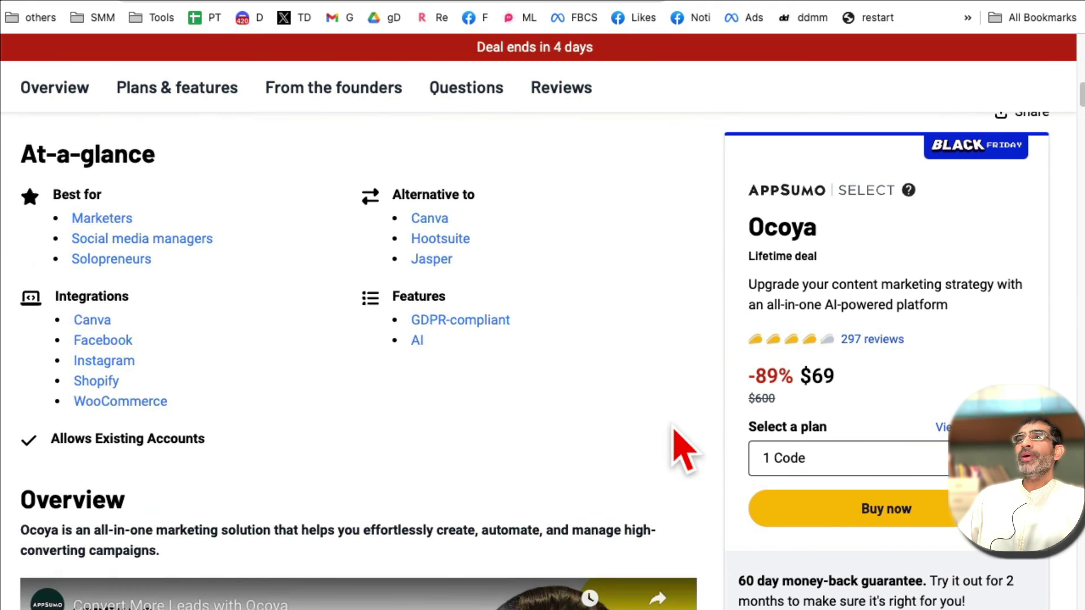
{"action": "scroll", "coordinate": [683, 447], "scroll_direction": "down", "scroll_amount": 4}
{"action": "scroll", "coordinate": [682, 447], "scroll_direction": "up", "scroll_amount": 2}
{"action": "scroll", "coordinate": [678, 447], "scroll_direction": "down", "scroll_amount": 1}
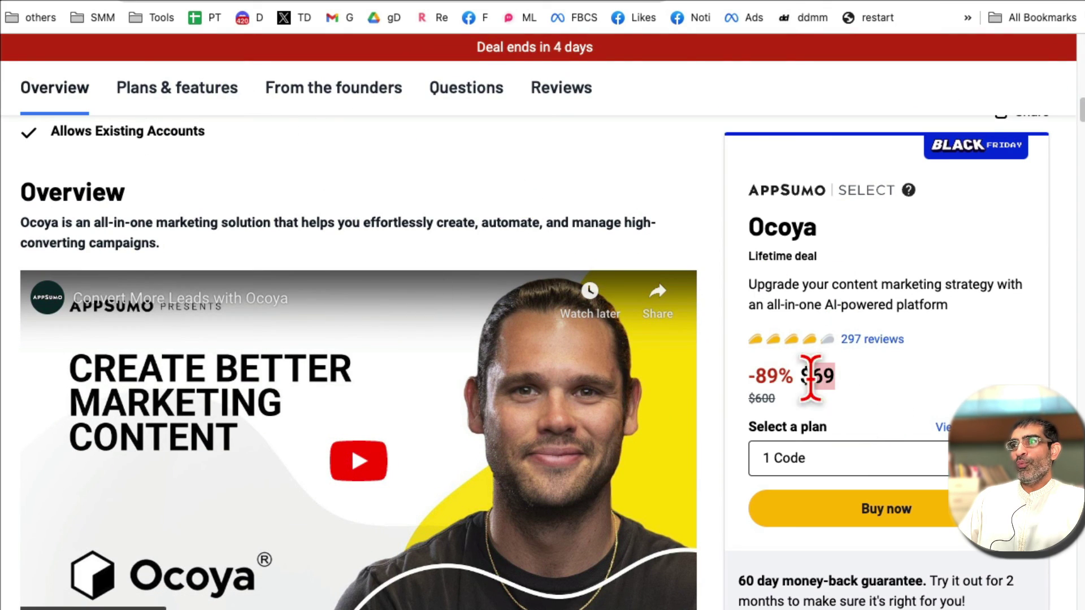
{"action": "left_click_drag", "start_coordinate": [835, 378], "coordinate": [746, 394]}
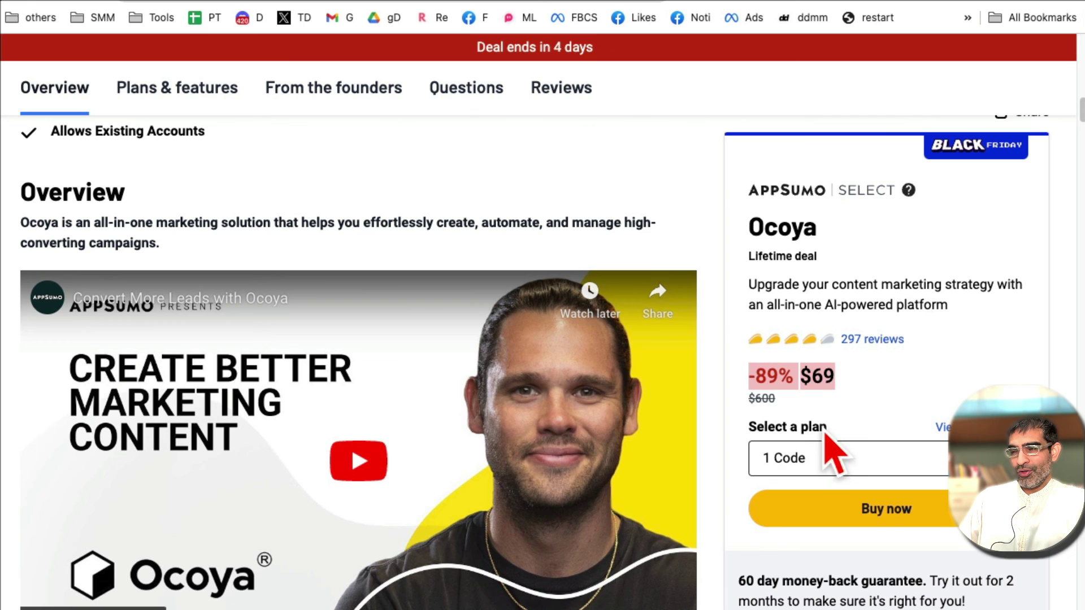
{"action": "scroll", "coordinate": [911, 405], "scroll_direction": "down", "scroll_amount": 1}
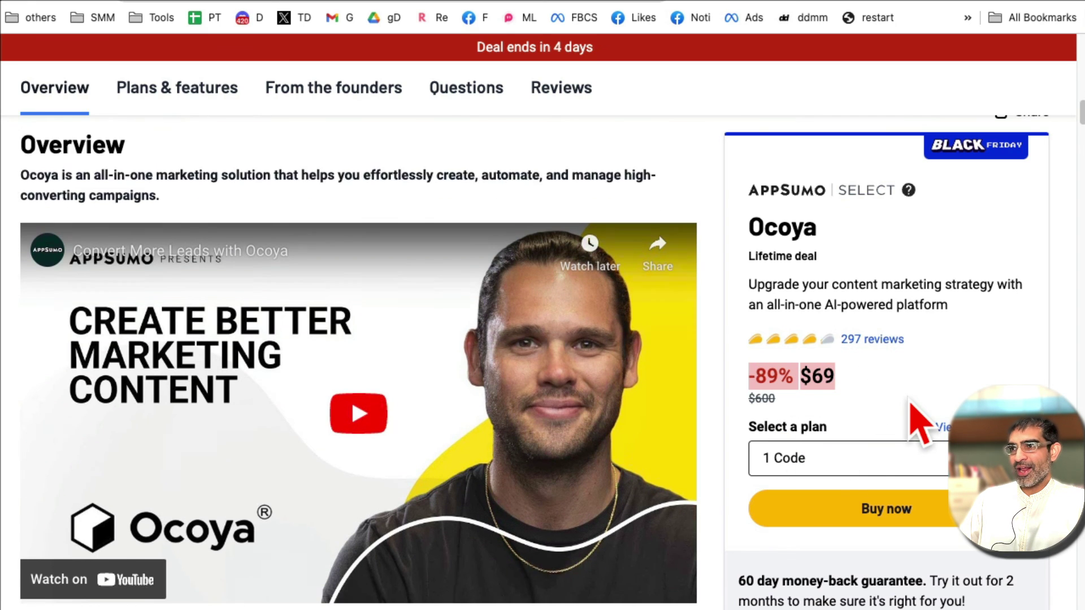
{"action": "scroll", "coordinate": [911, 406], "scroll_direction": "down", "scroll_amount": 2}
{"action": "scroll", "coordinate": [912, 406], "scroll_direction": "down", "scroll_amount": 5}
{"action": "scroll", "coordinate": [912, 405], "scroll_direction": "down", "scroll_amount": 4}
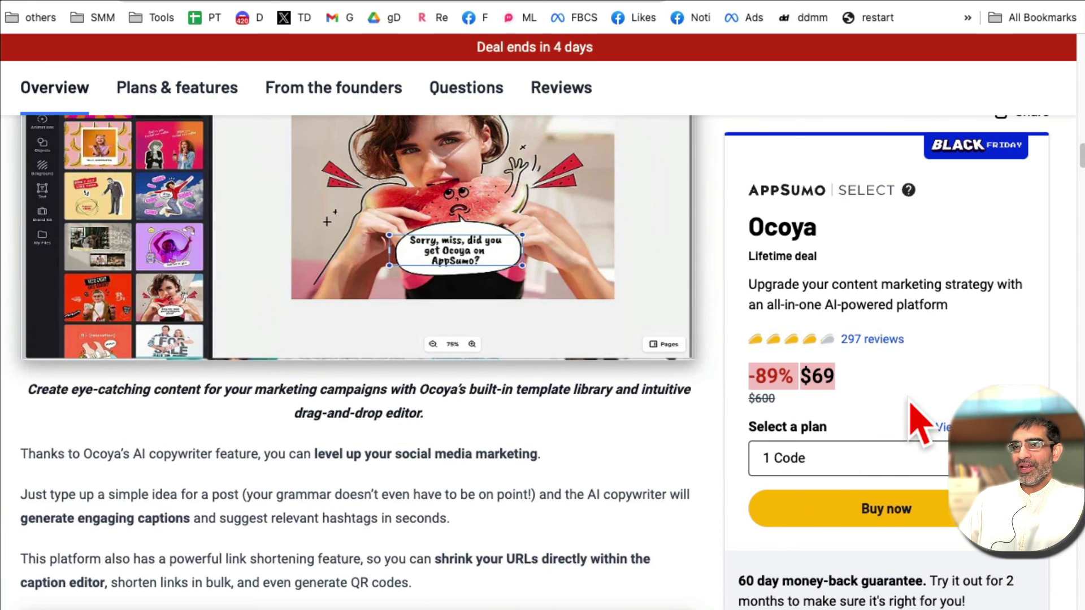
{"action": "scroll", "coordinate": [918, 421], "scroll_direction": "down", "scroll_amount": 5}
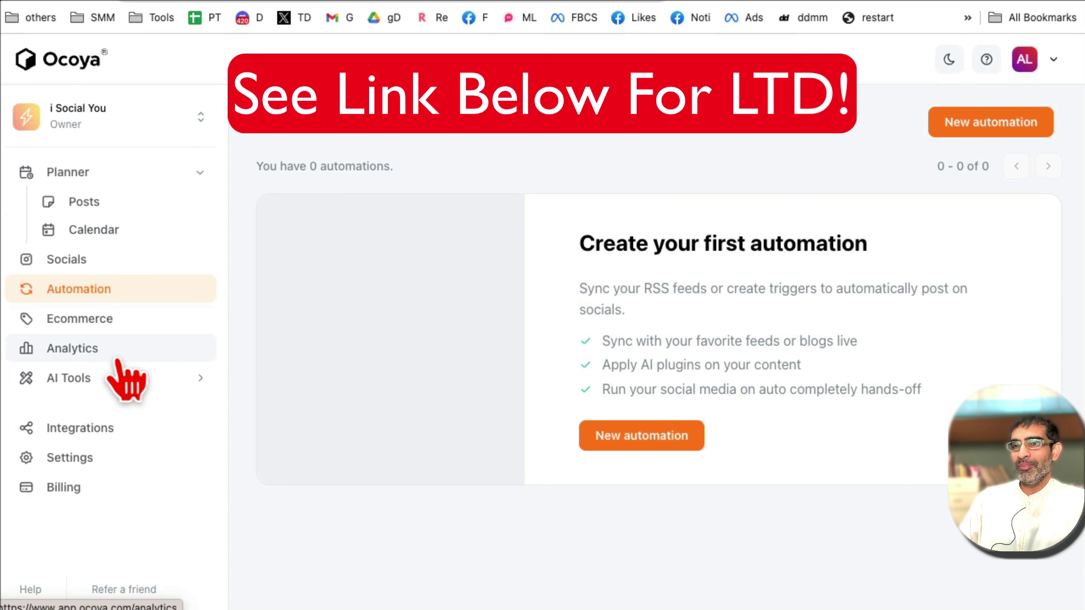
{"action": "left_click", "coordinate": [124, 386]}
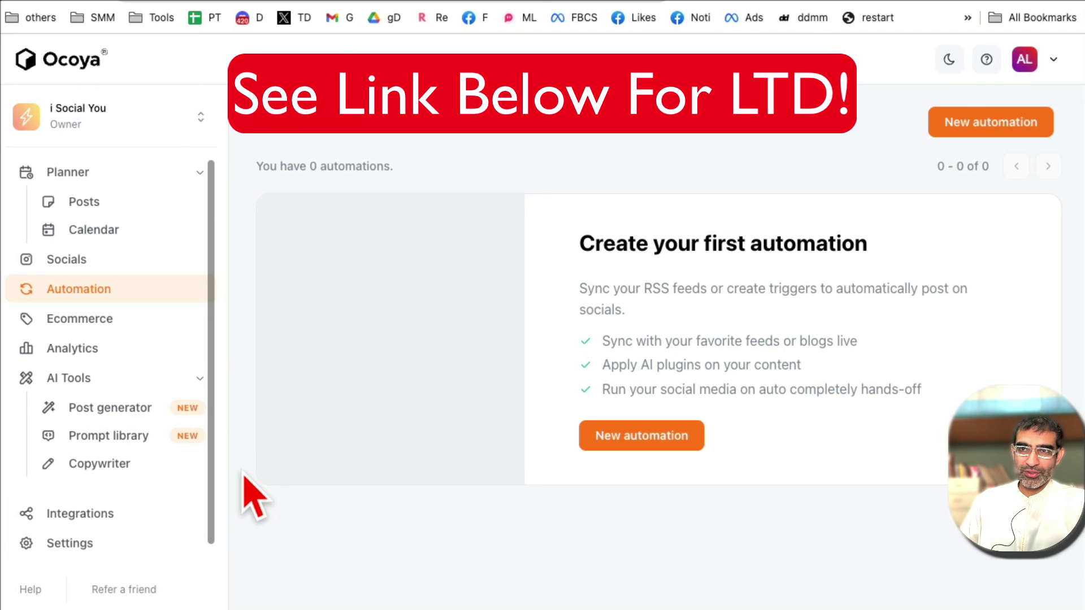
{"action": "left_click", "coordinate": [394, 4]}
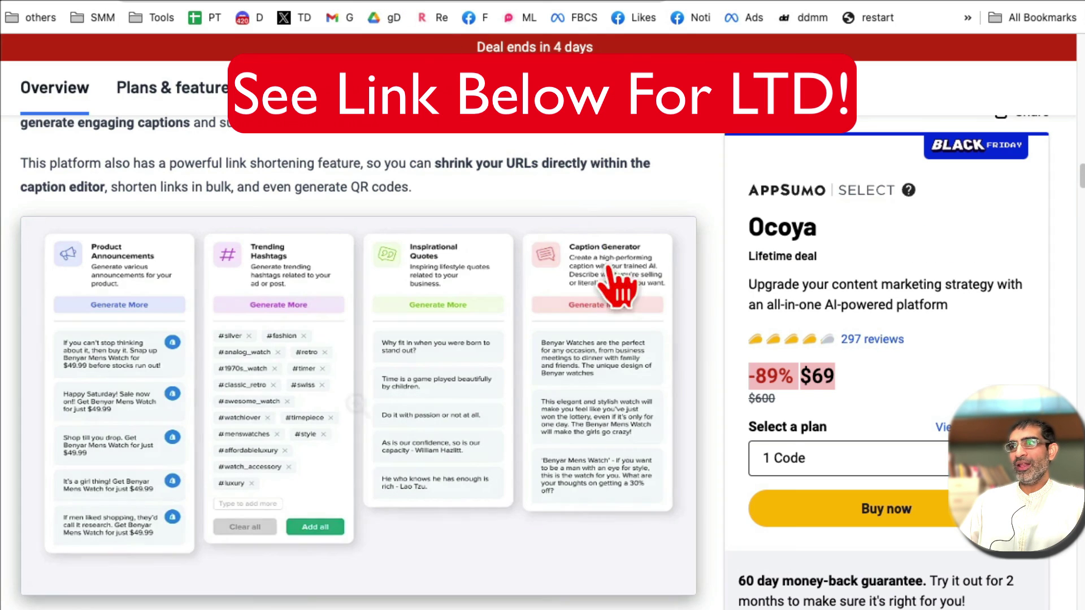
{"action": "scroll", "coordinate": [625, 376], "scroll_direction": "down", "scroll_amount": 1}
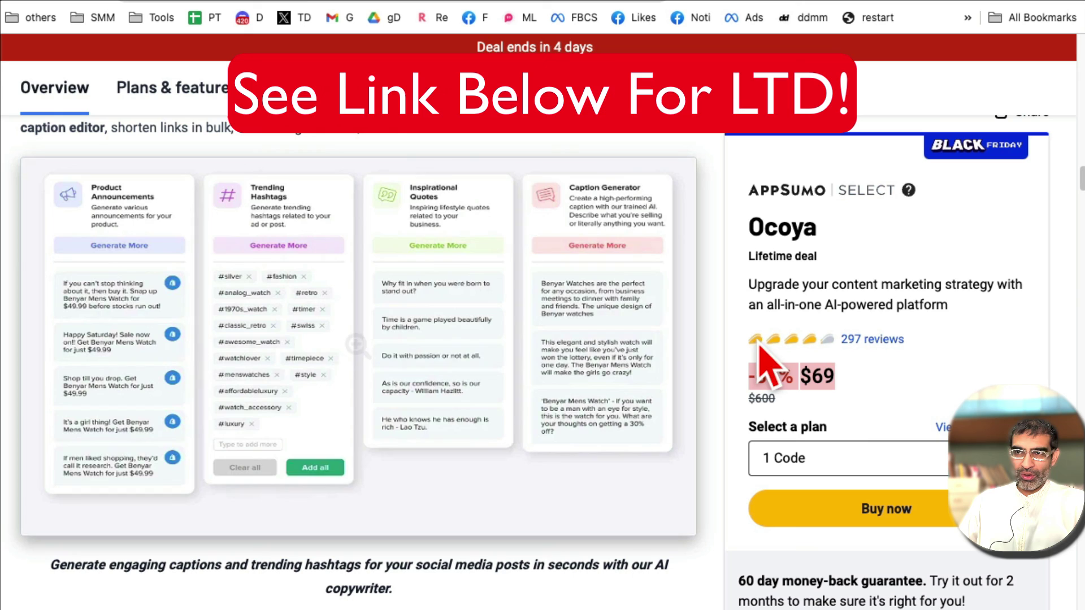